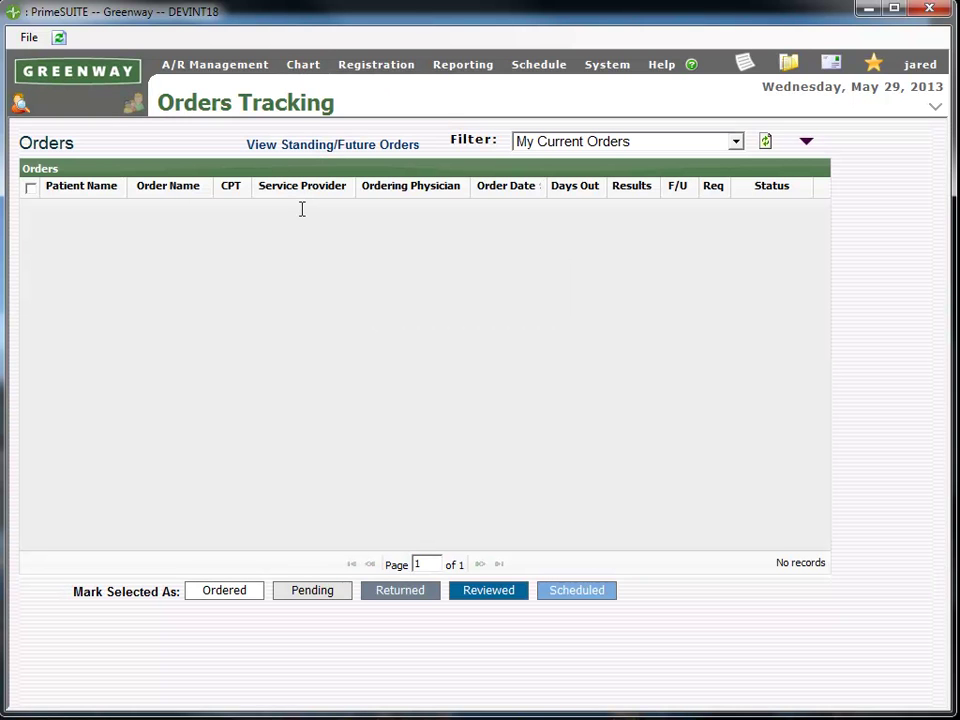
Step: Open the order filter settings and view the available Group Orders By options
click(807, 146)
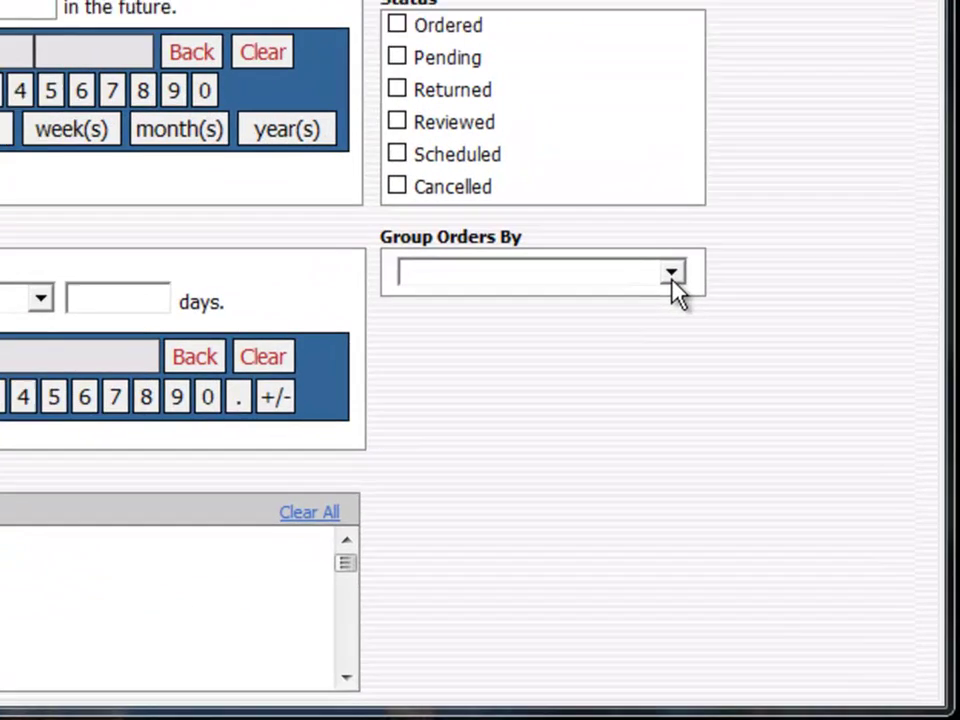
click(768, 428)
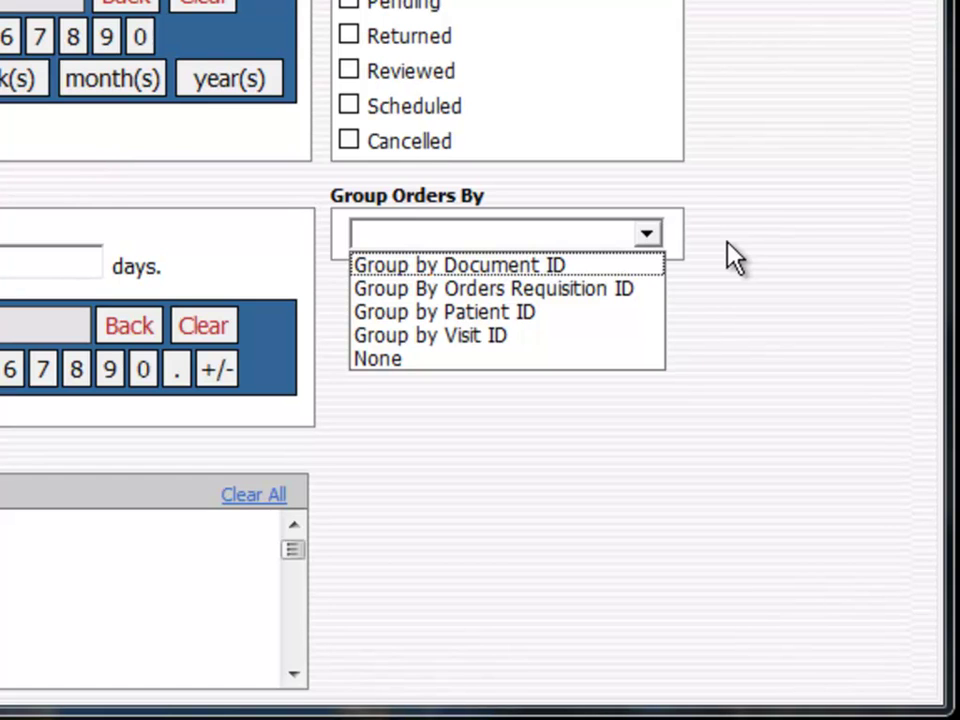
click(588, 343)
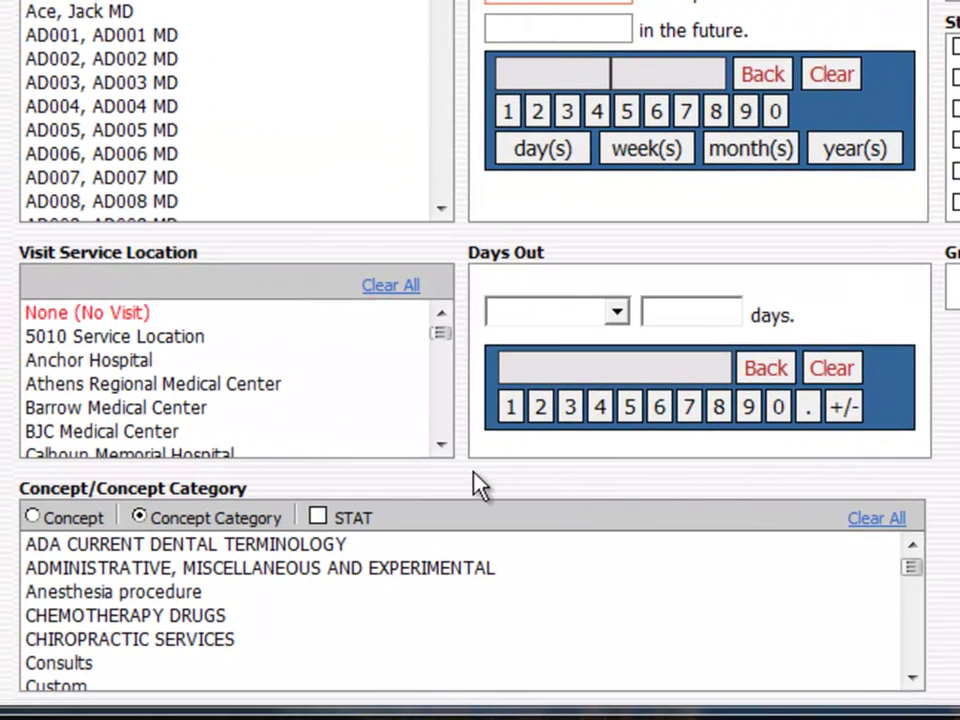
Step: Filter the orders by the concept PAP smear (88141)
click(94, 527)
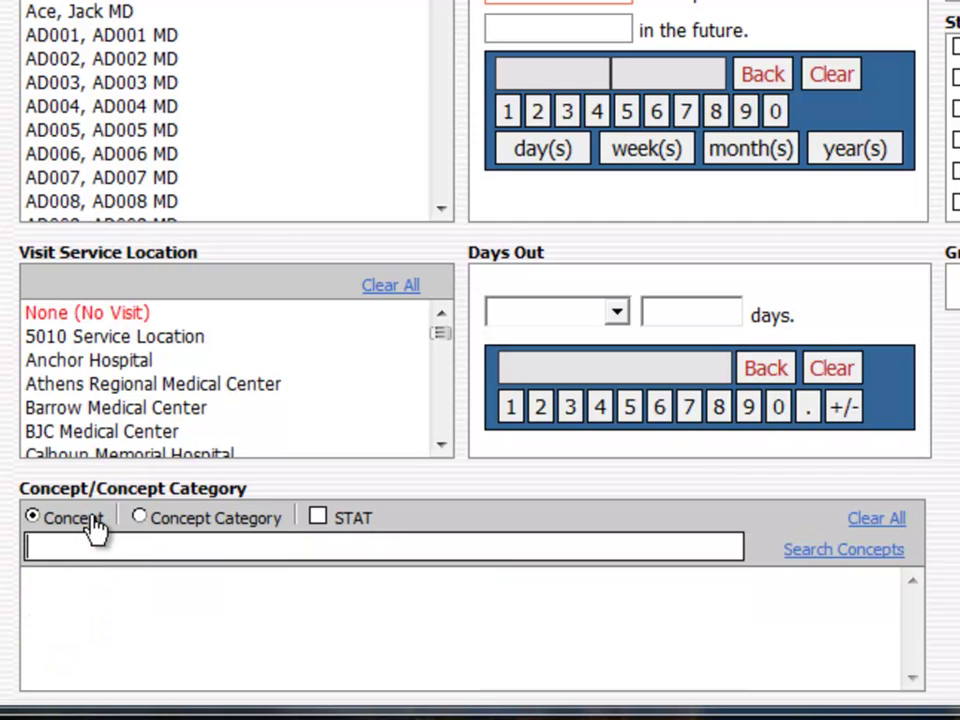
text(88141)
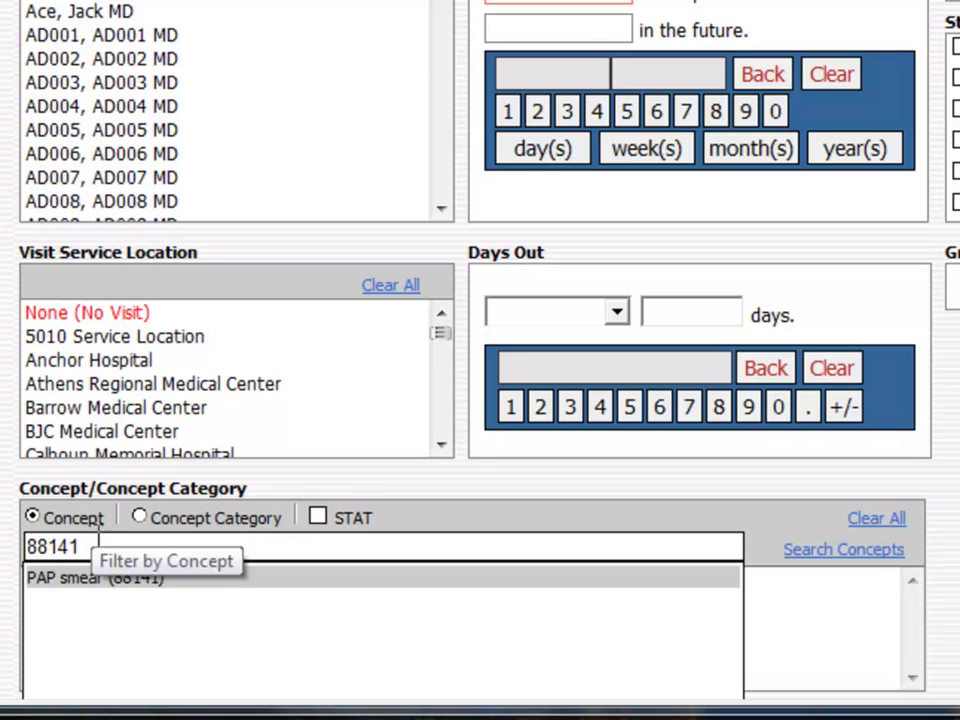
click(113, 580)
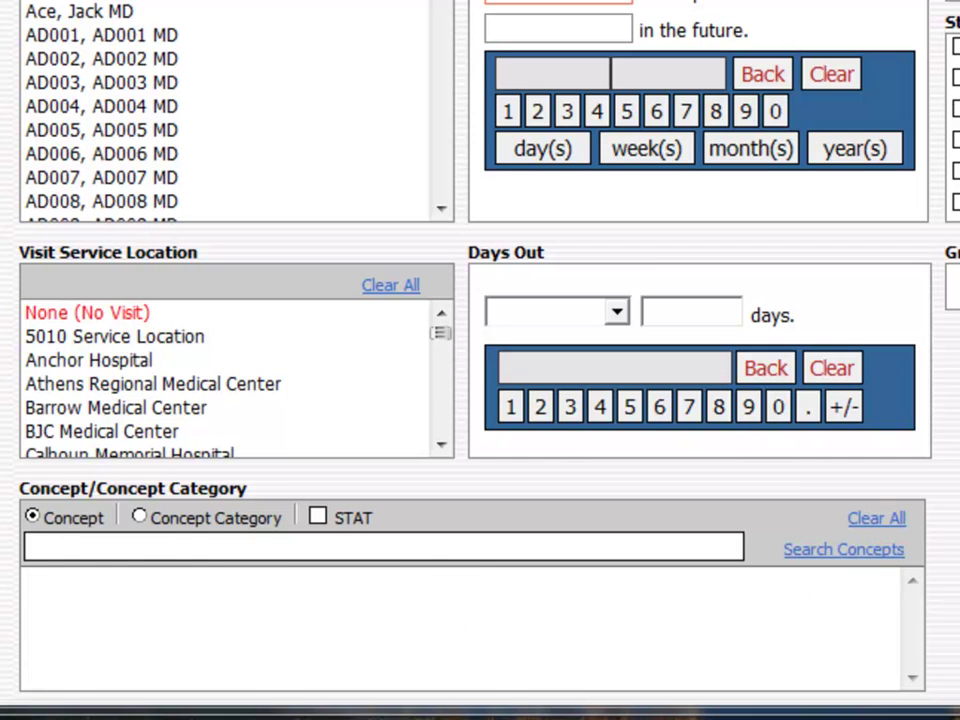
Step: Filter by the Lab procedure concept category and limit the filter to STAT orders
click(139, 517)
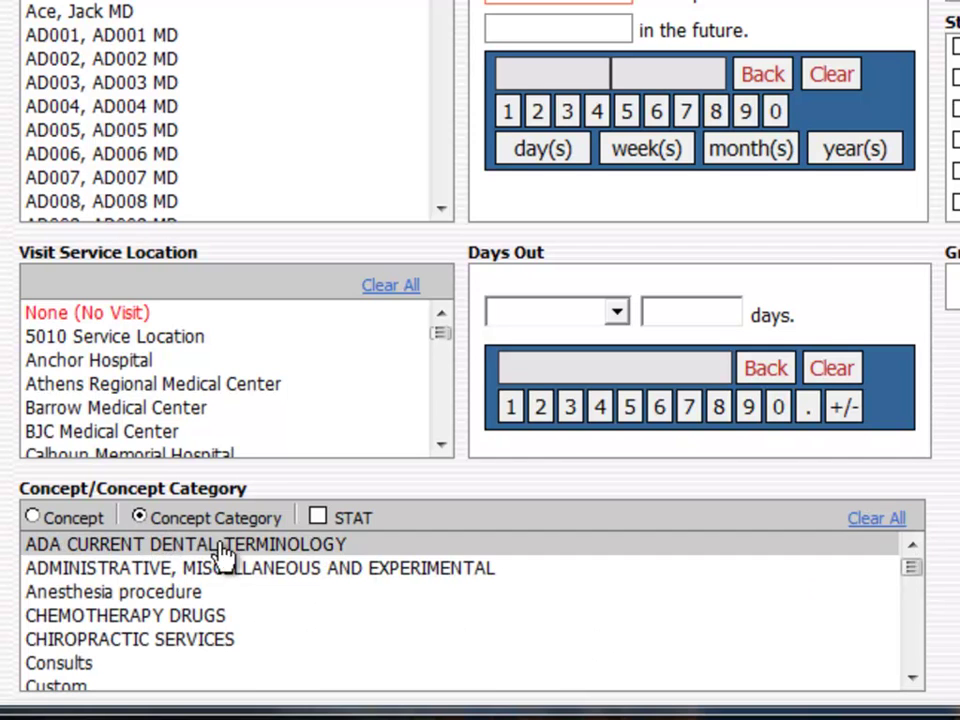
scroll(260, 615, down, 1)
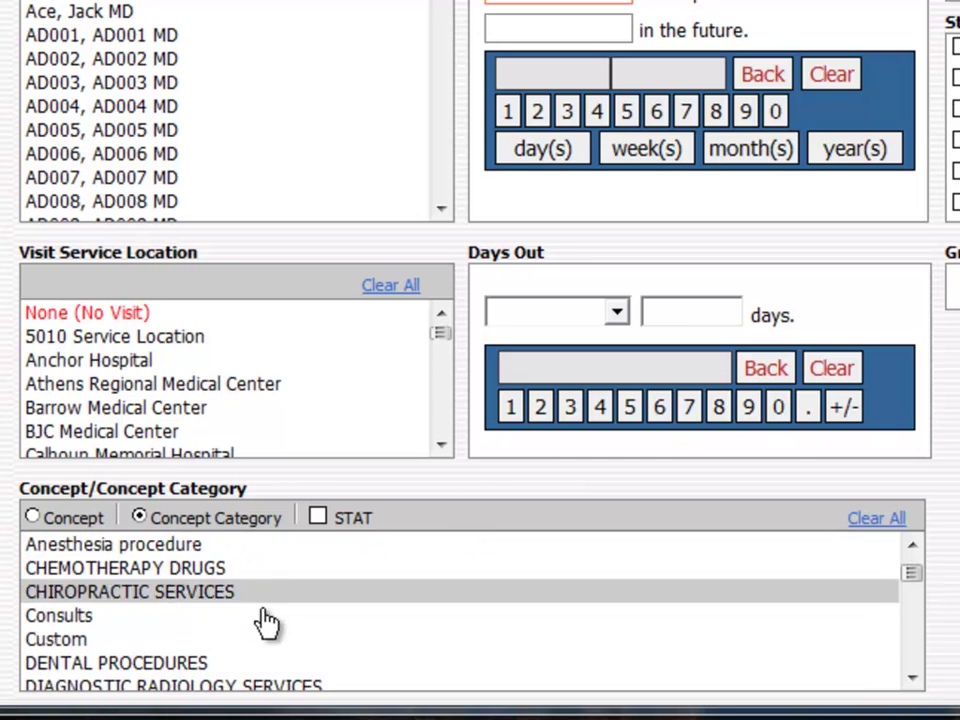
scroll(265, 620, down, 5)
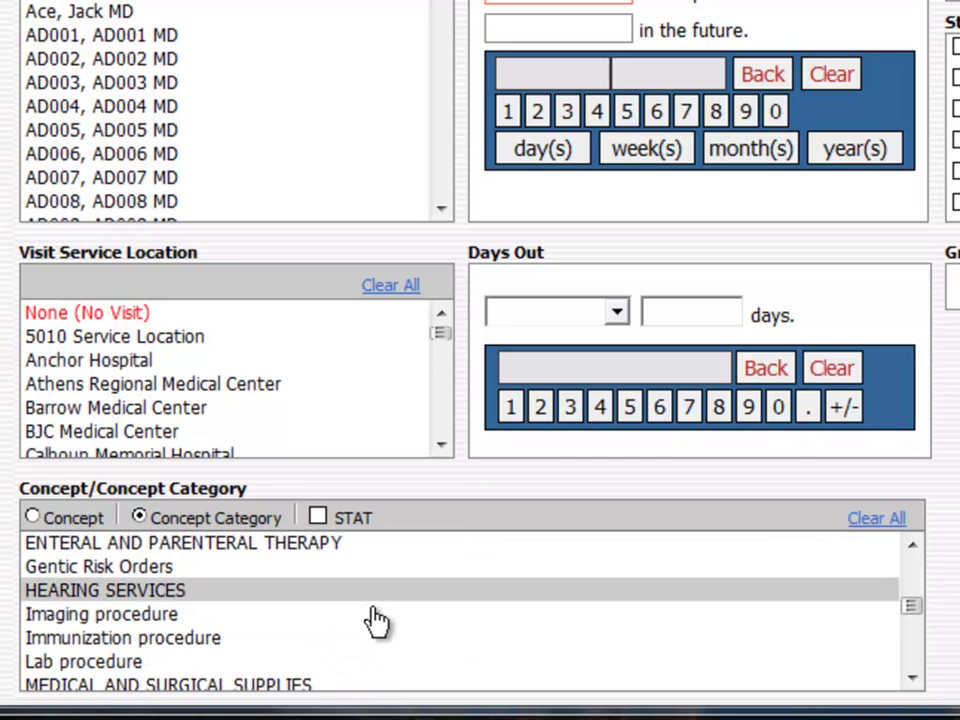
click(332, 665)
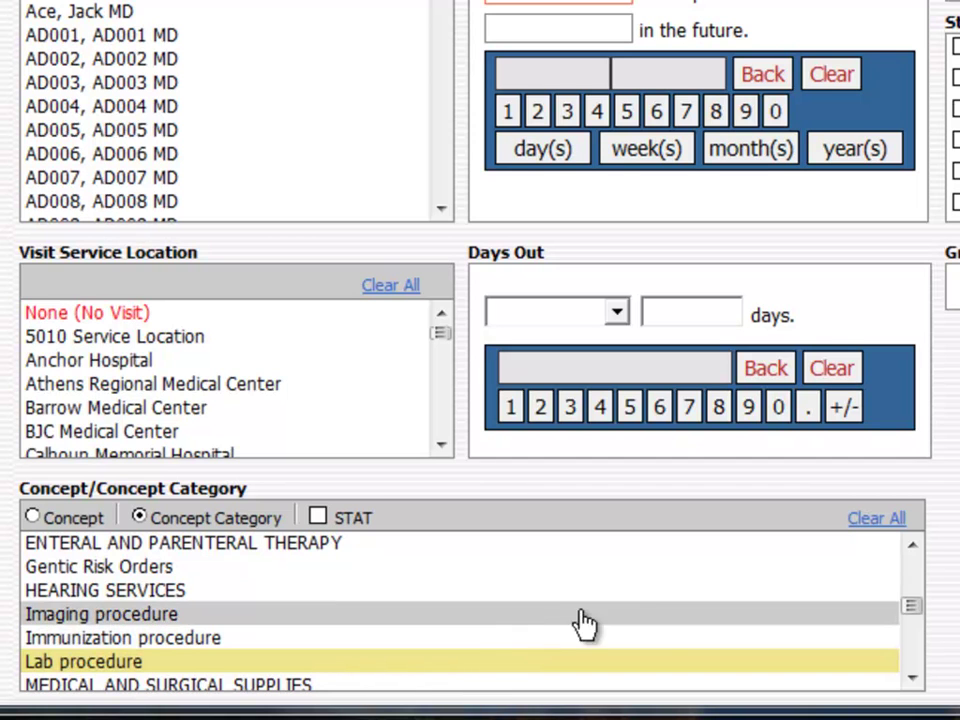
scroll(912, 678, down, 2)
scroll(912, 678, down, 4)
click(317, 517)
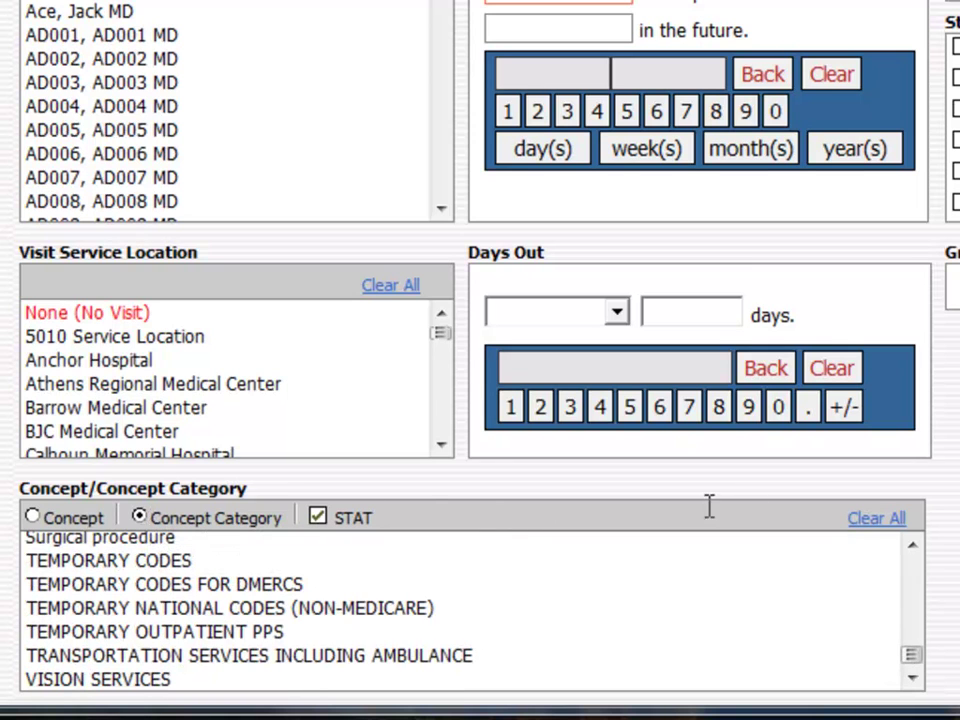
scroll(912, 610, up, 5)
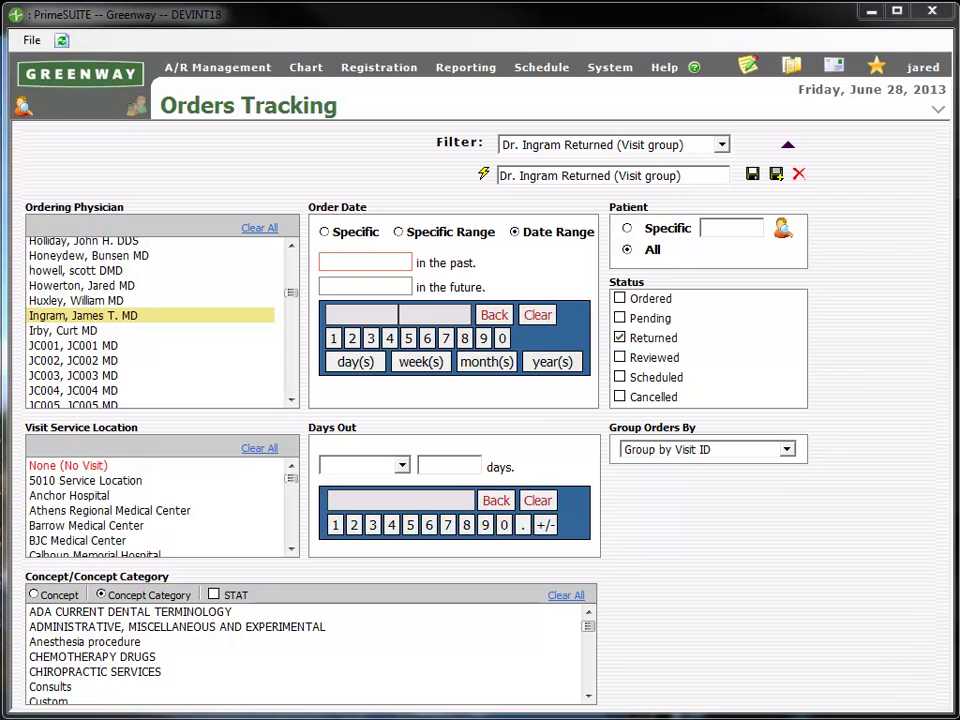
Step: Save the physician's Returned (Visit group) filter and sort its visit list by Patient Name
click(752, 177)
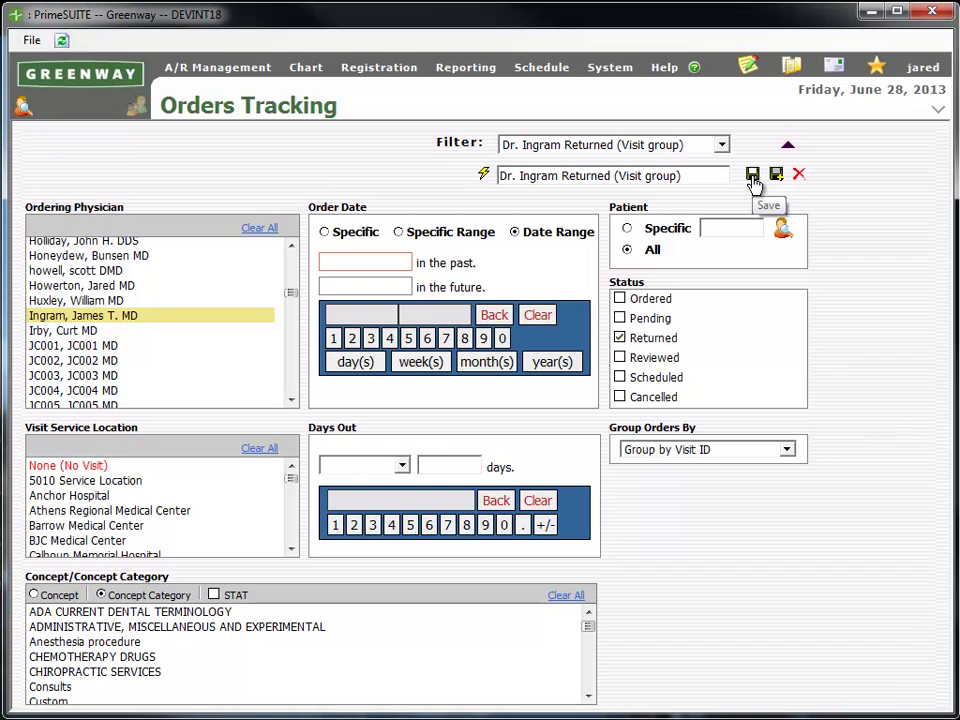
click(789, 149)
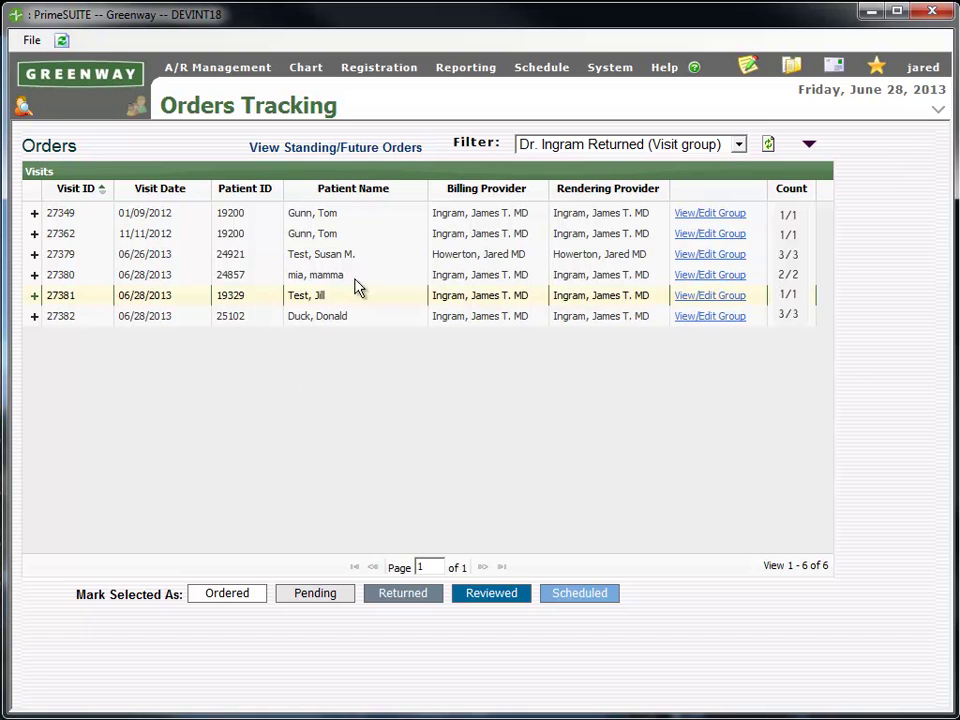
click(363, 196)
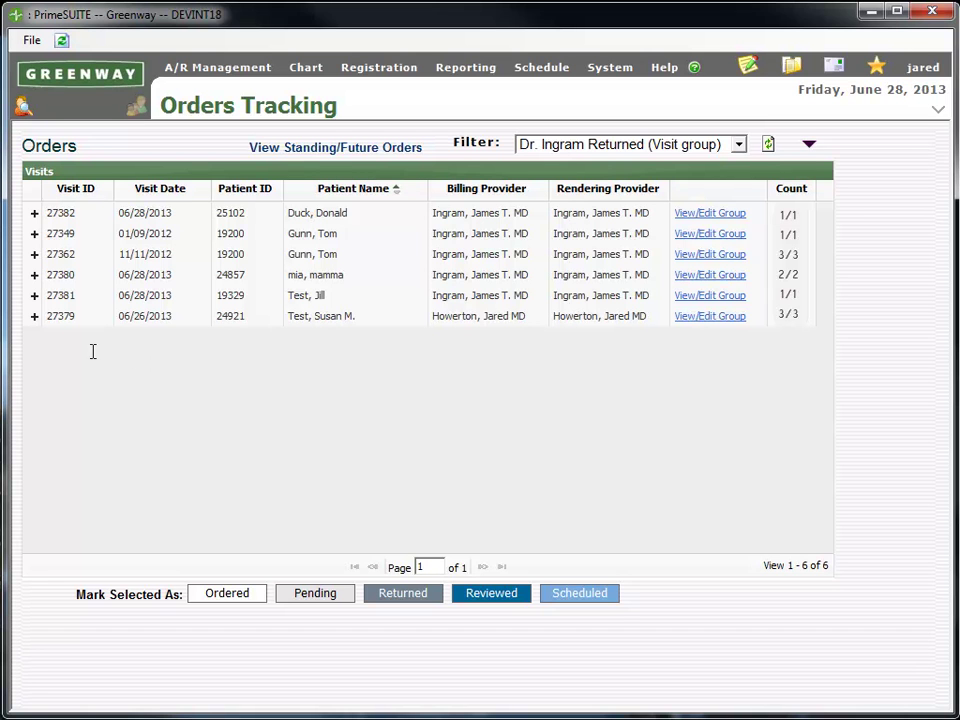
Step: Expand the 06/26/2013 visit and review the Results and Follow-Up details of its complete blood count order
click(34, 317)
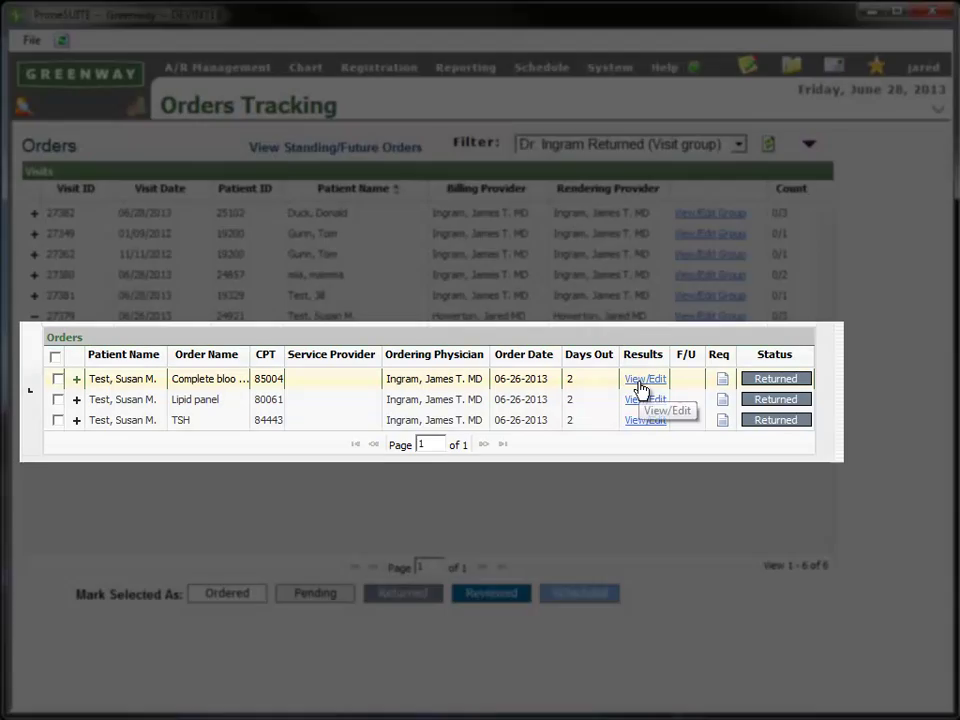
click(643, 380)
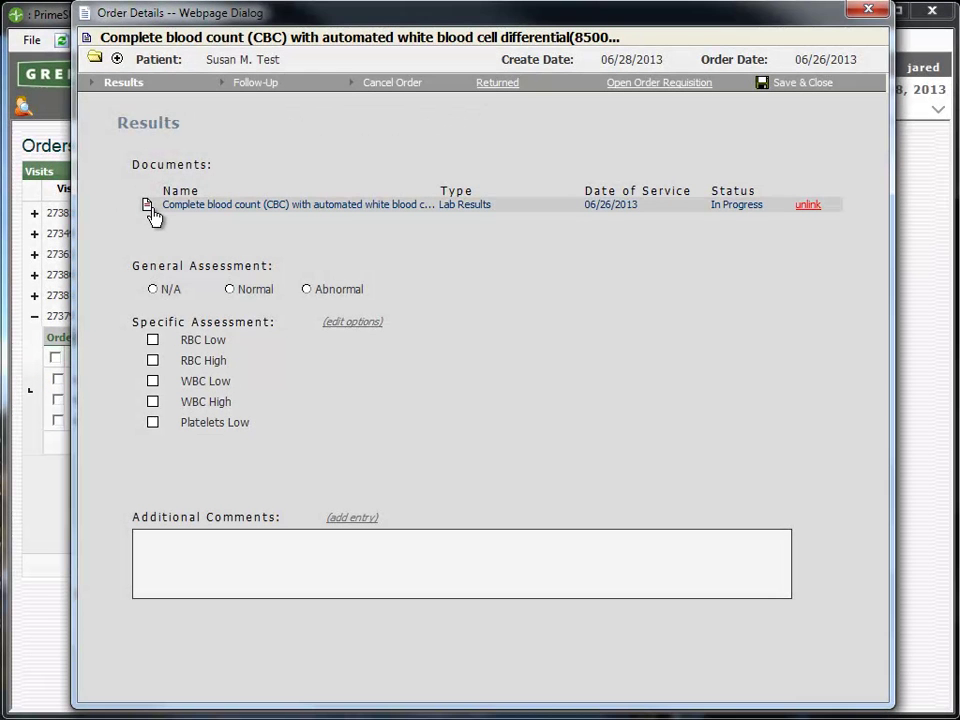
click(256, 88)
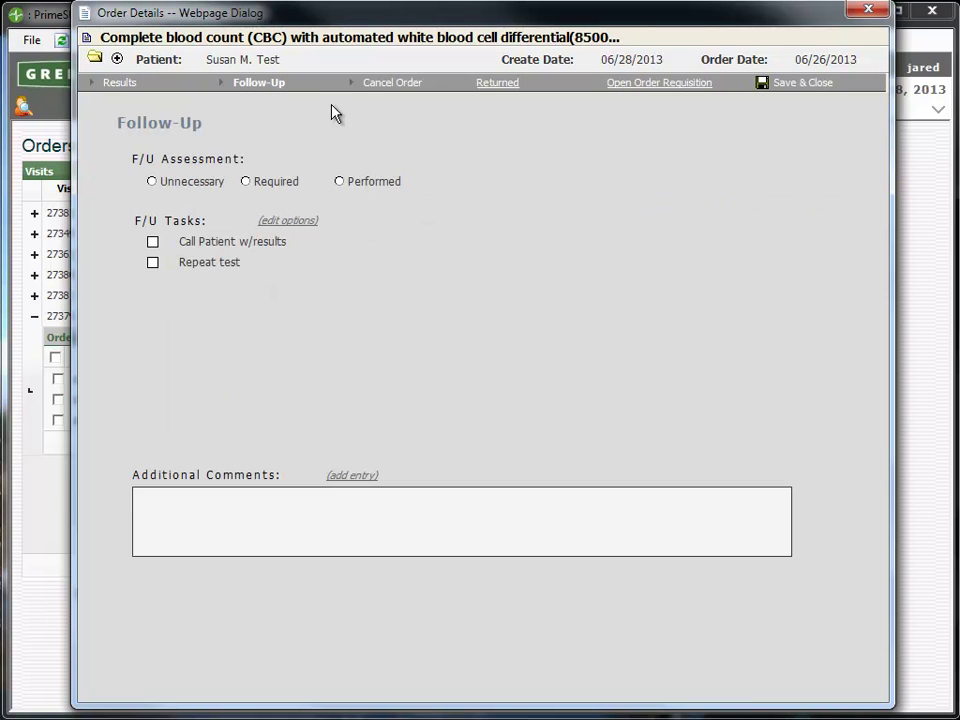
Step: Try the Reviewed status on the complete blood count order, restore Returned, and close the order details without saving
click(492, 88)
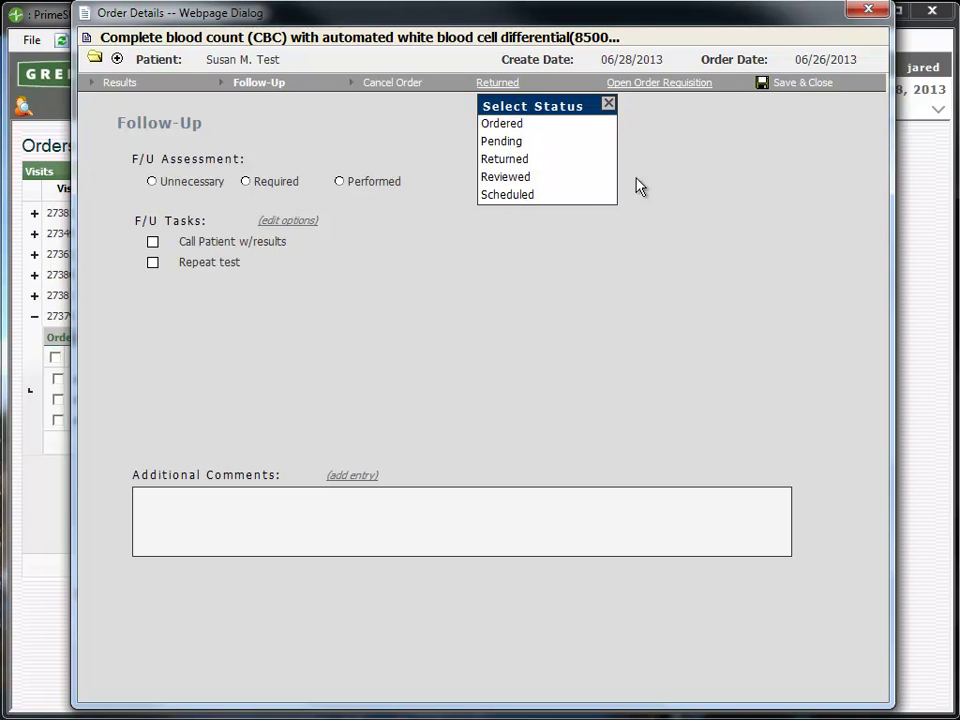
click(505, 176)
click(497, 84)
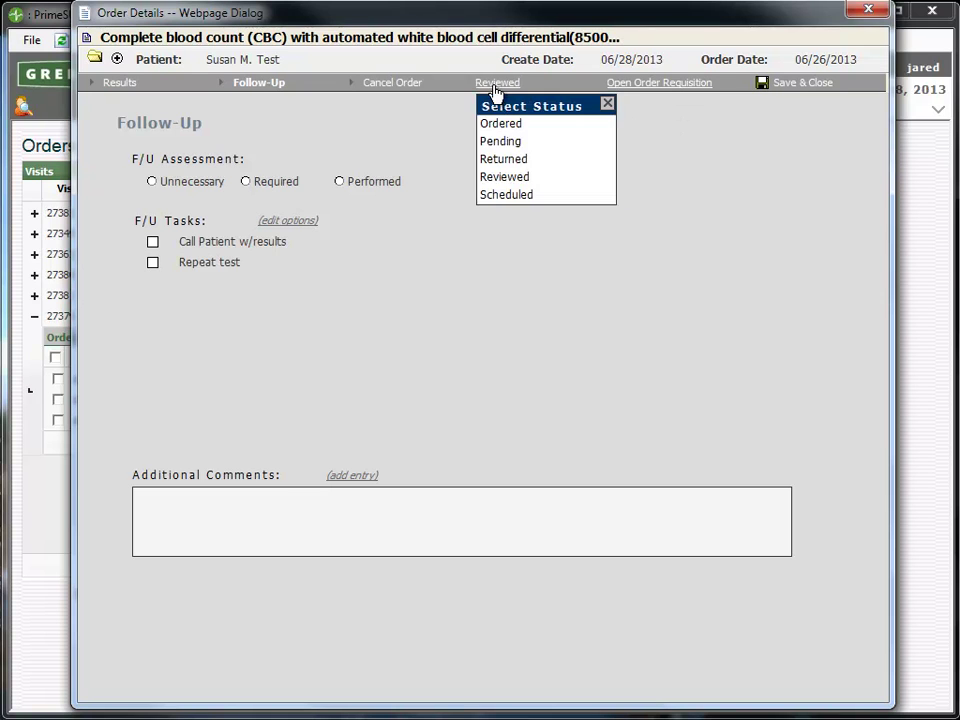
click(513, 157)
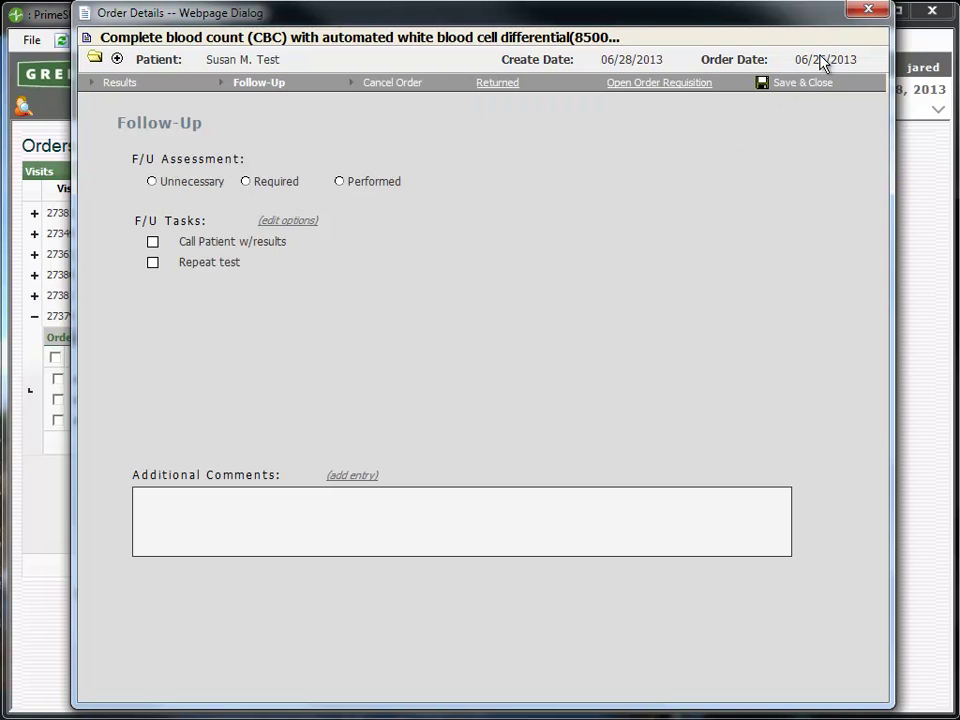
click(864, 12)
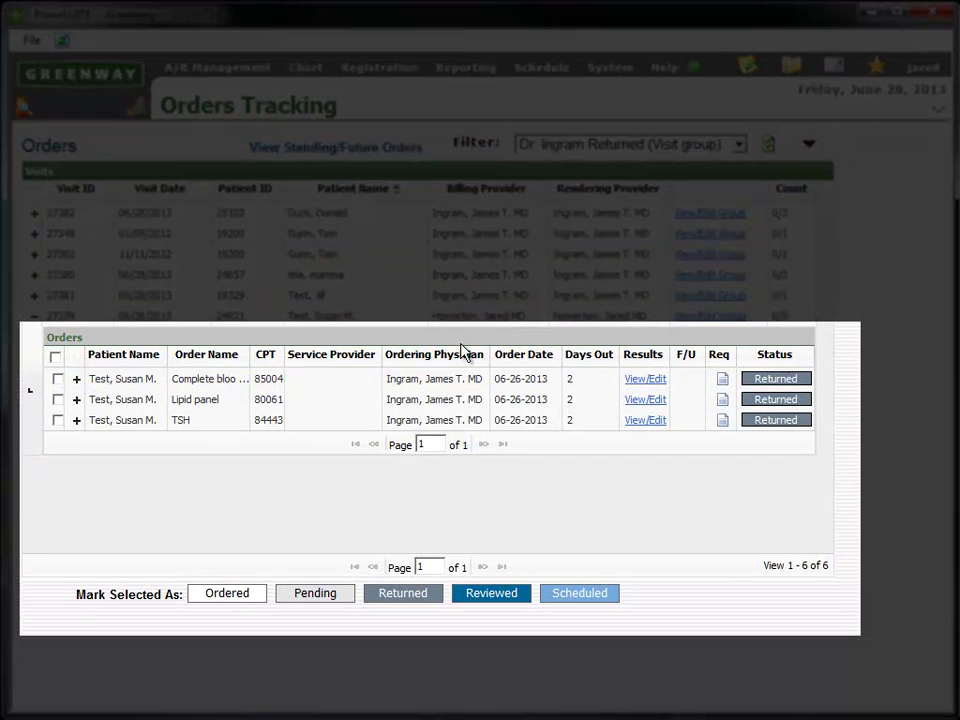
Step: Select the complete blood count, Lipid panel and TSH orders of the expanded visit and collapse the visit
click(55, 357)
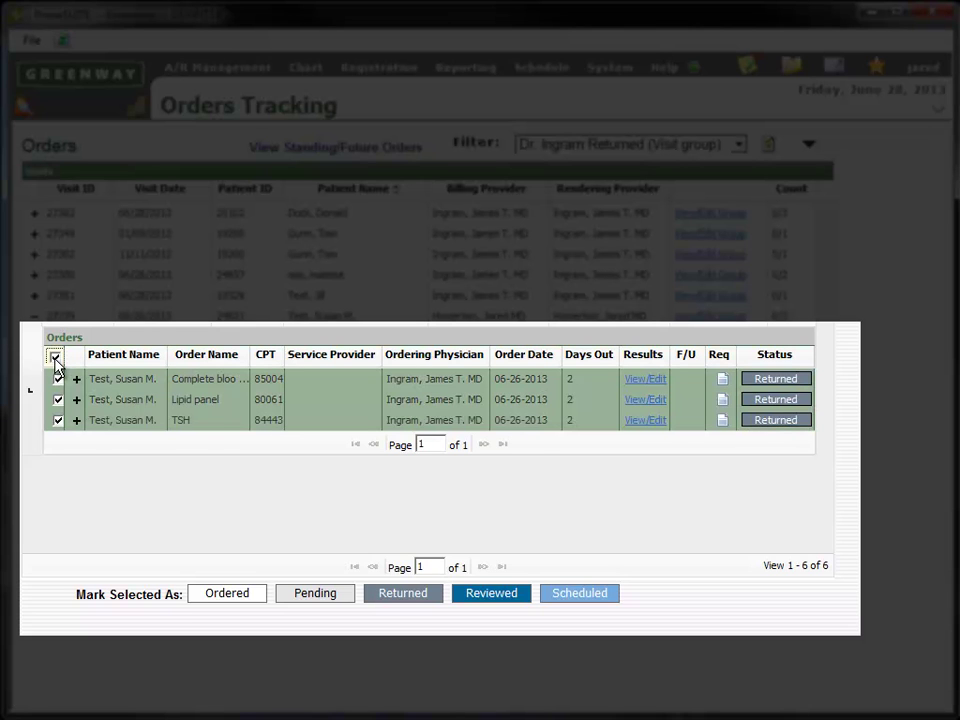
click(55, 357)
click(58, 379)
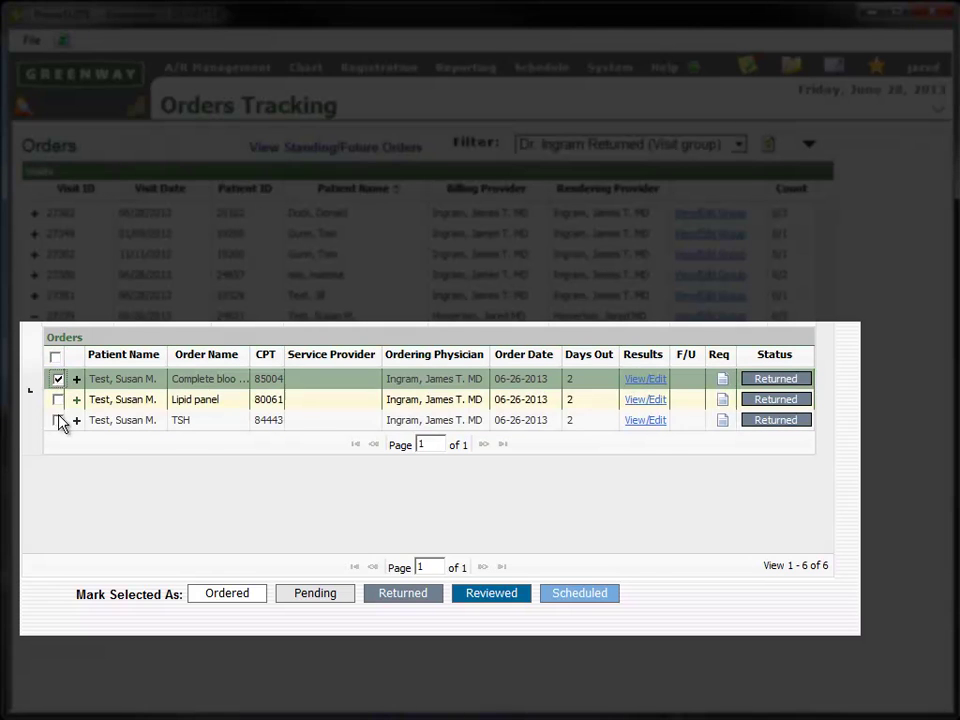
click(58, 421)
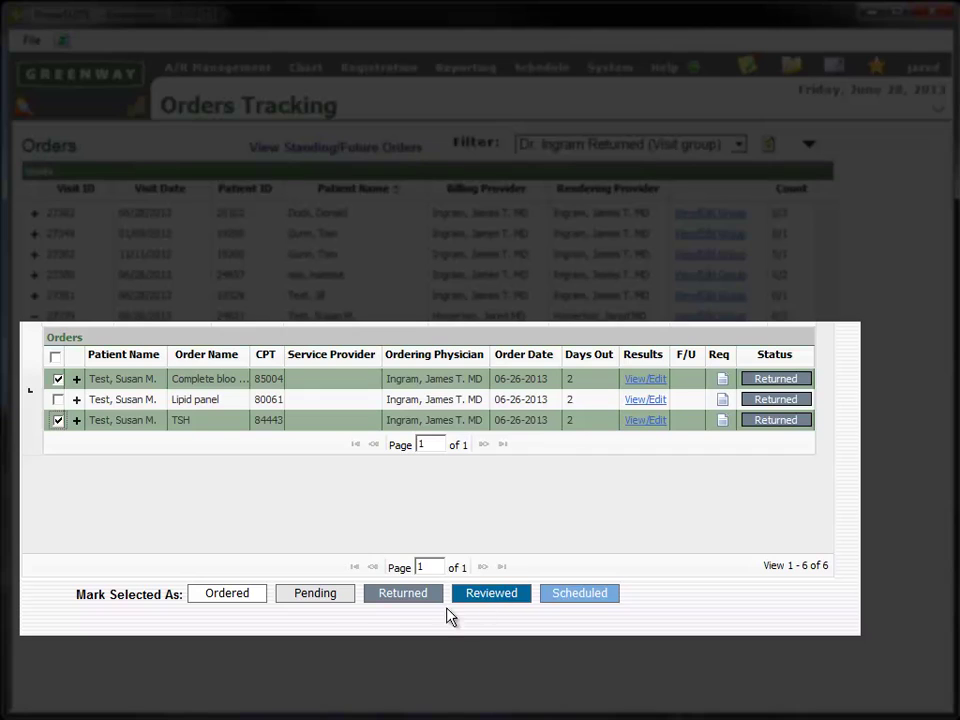
click(58, 399)
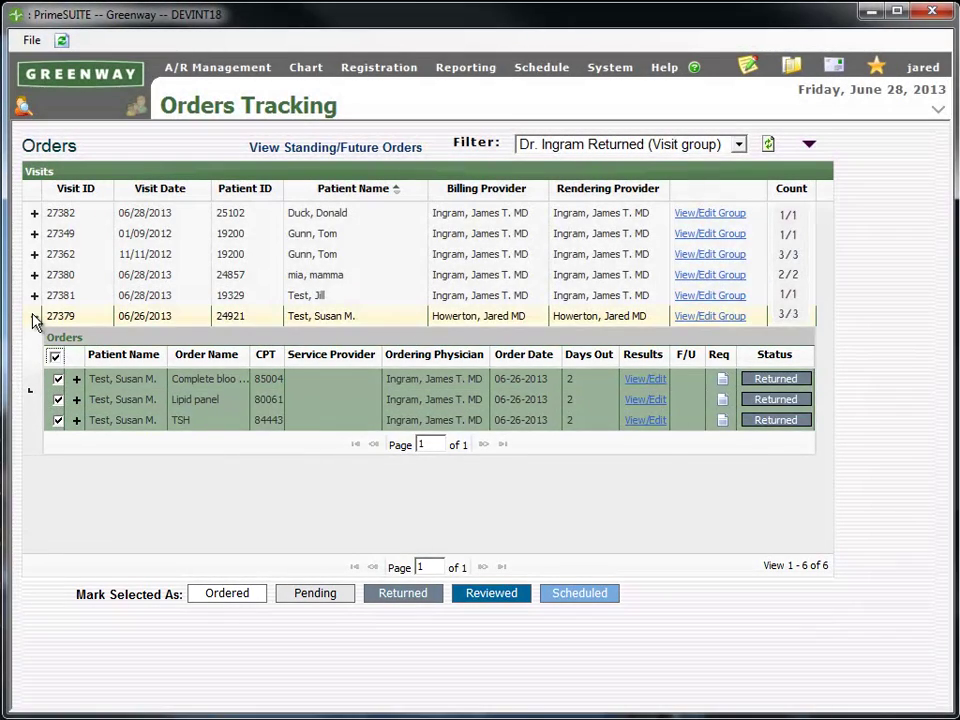
click(33, 316)
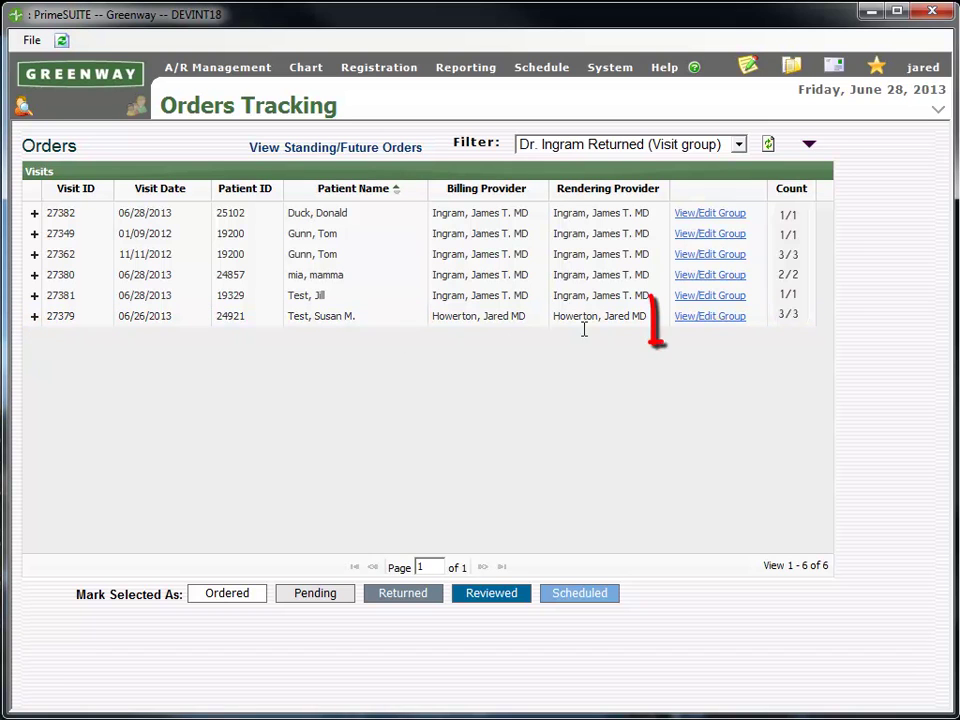
Step: Open the order group of the 06/26/2013 visit and check the patient's demographic details
click(727, 320)
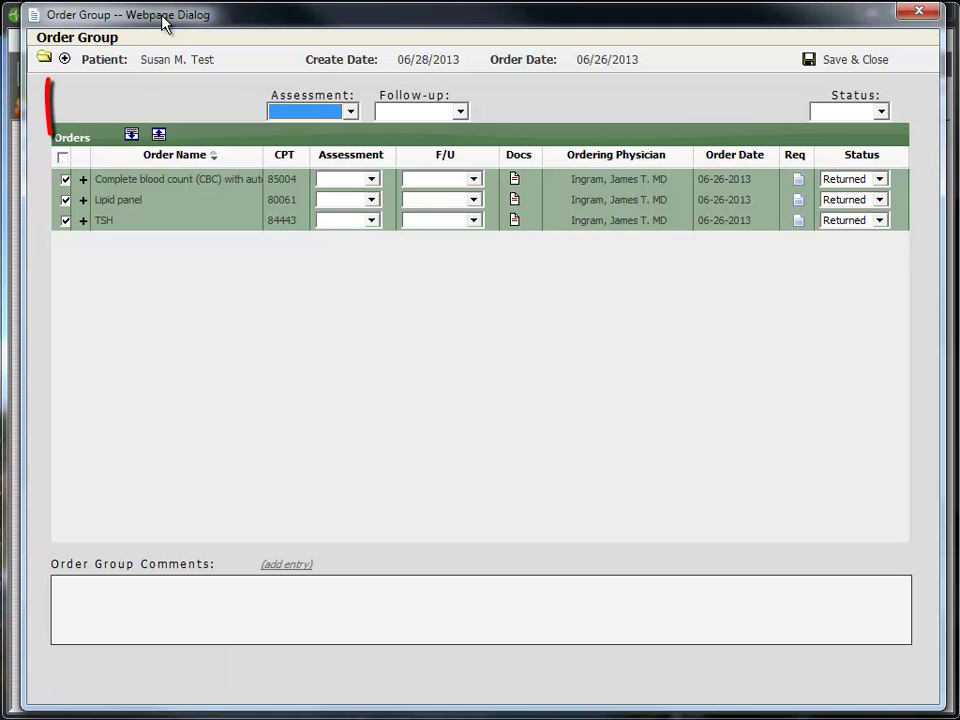
click(63, 59)
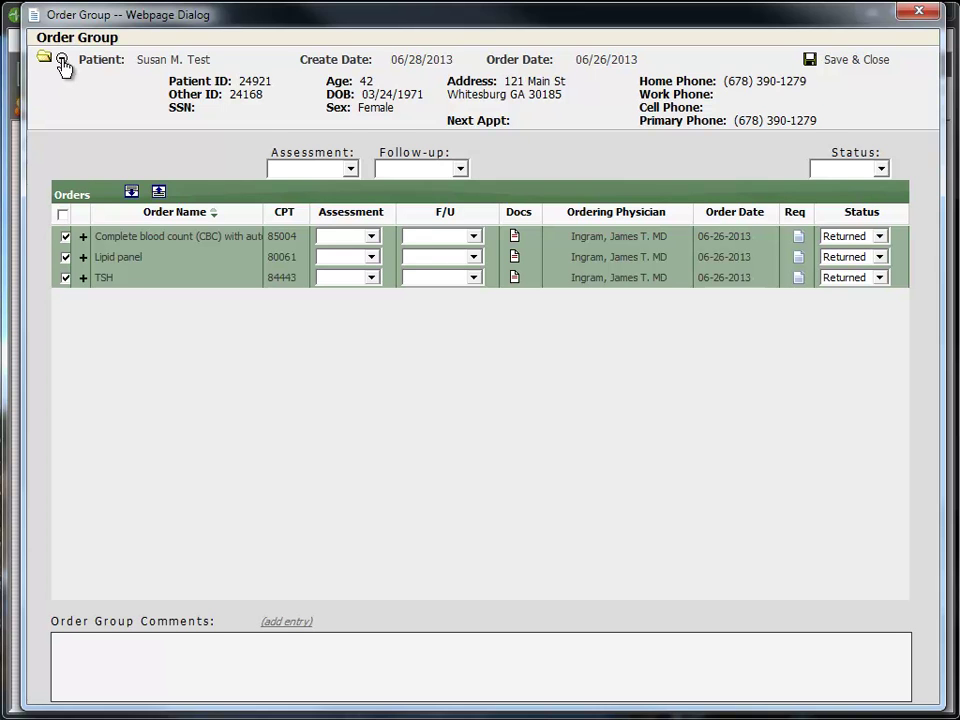
click(63, 59)
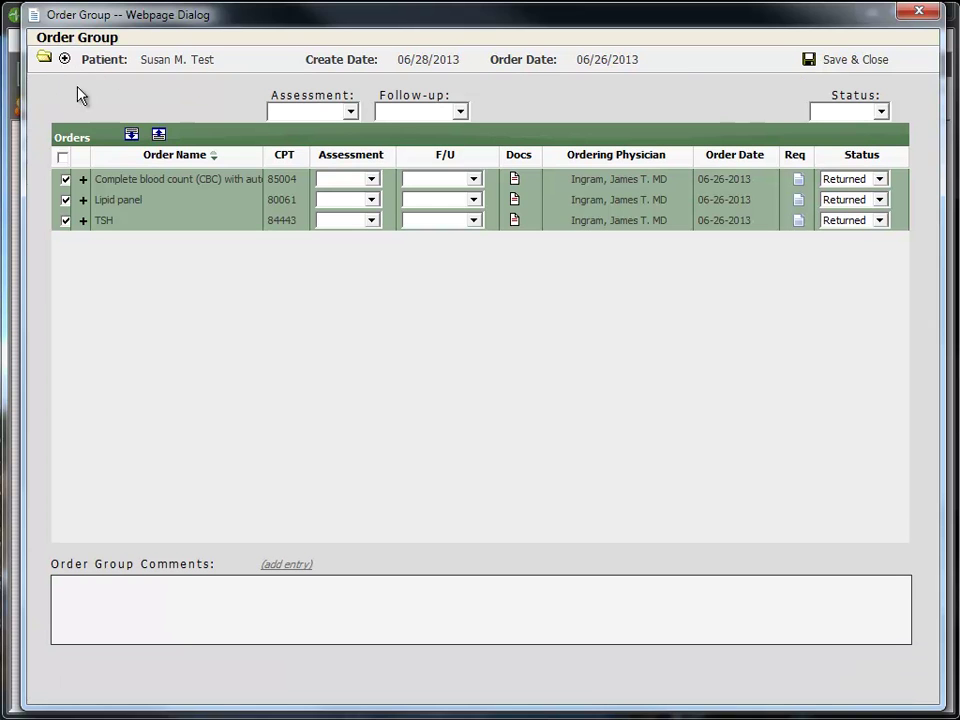
Step: View the Assessment, Follow-up and Status choices that apply to the whole order group
click(351, 112)
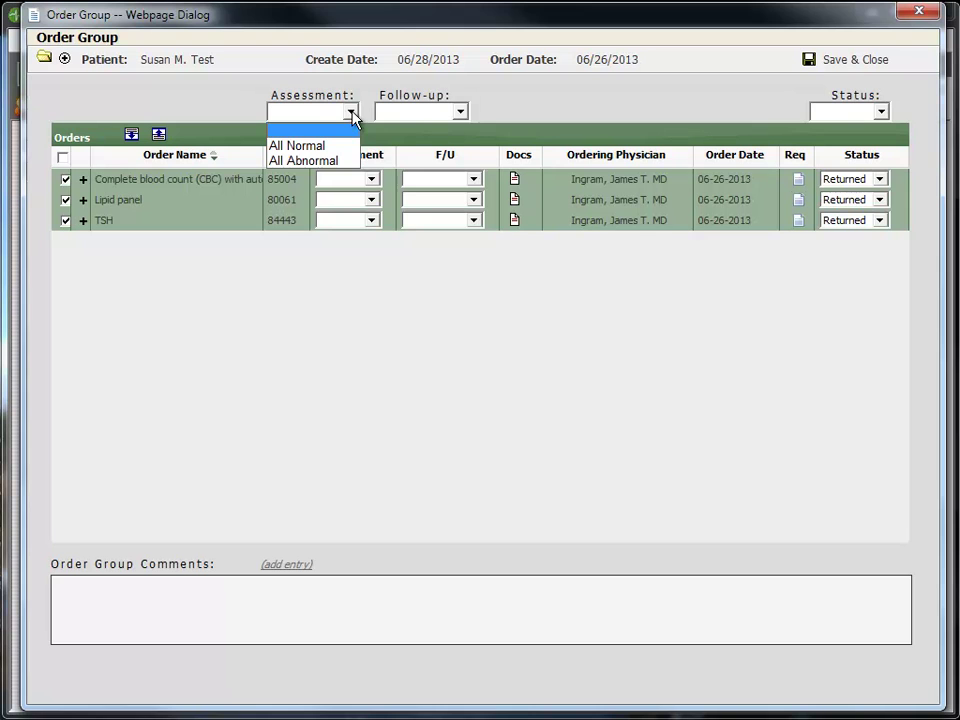
click(461, 112)
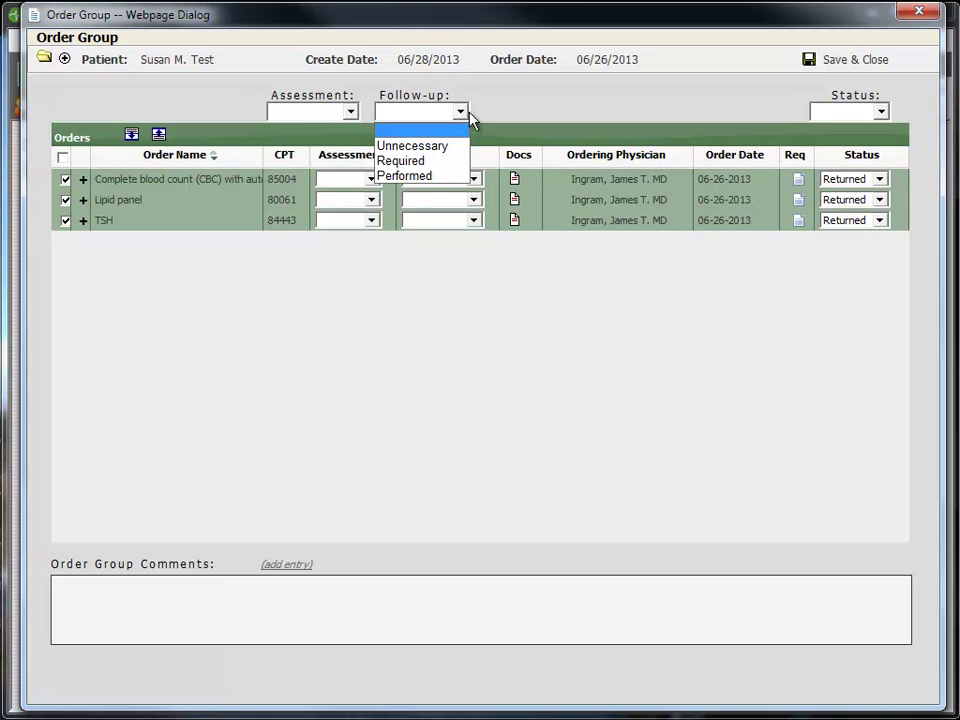
click(882, 114)
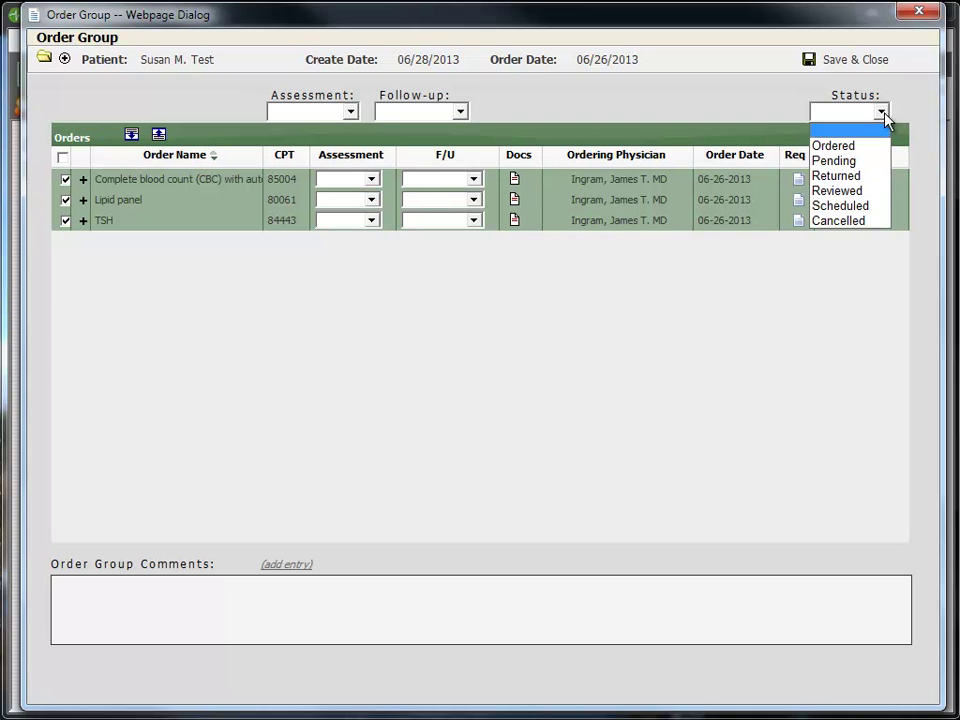
click(897, 118)
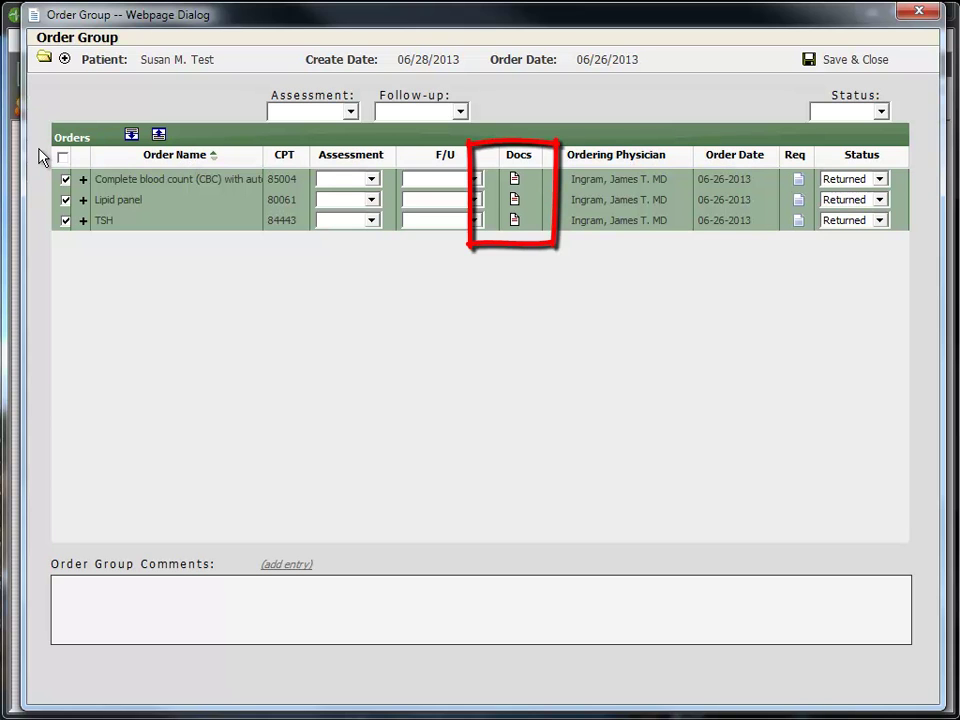
Step: View the complete blood count order's attached document and expand the order to examine its results, assessments and follow-up entries
click(514, 180)
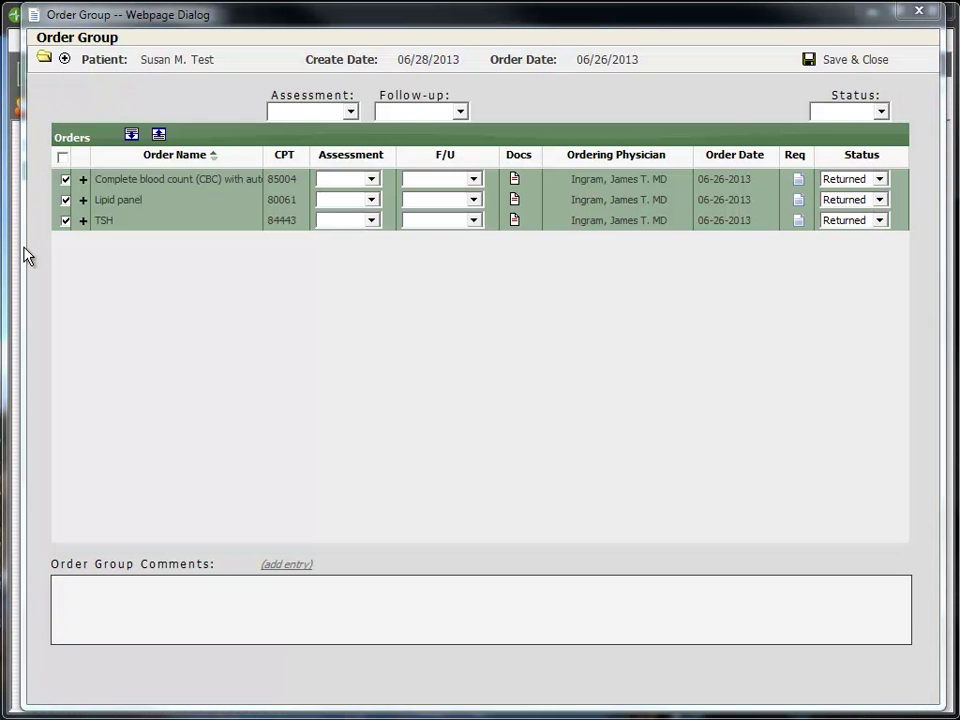
click(83, 180)
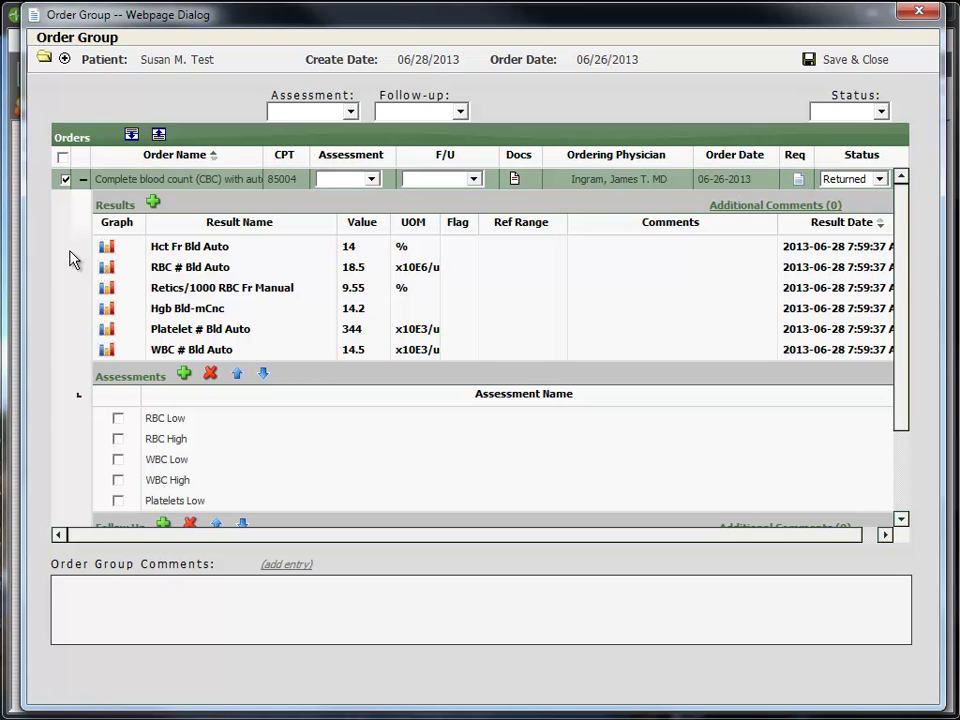
mouse_move(900, 264)
mouse_down()
mouse_move(910, 360)
mouse_move(903, 240)
mouse_up()
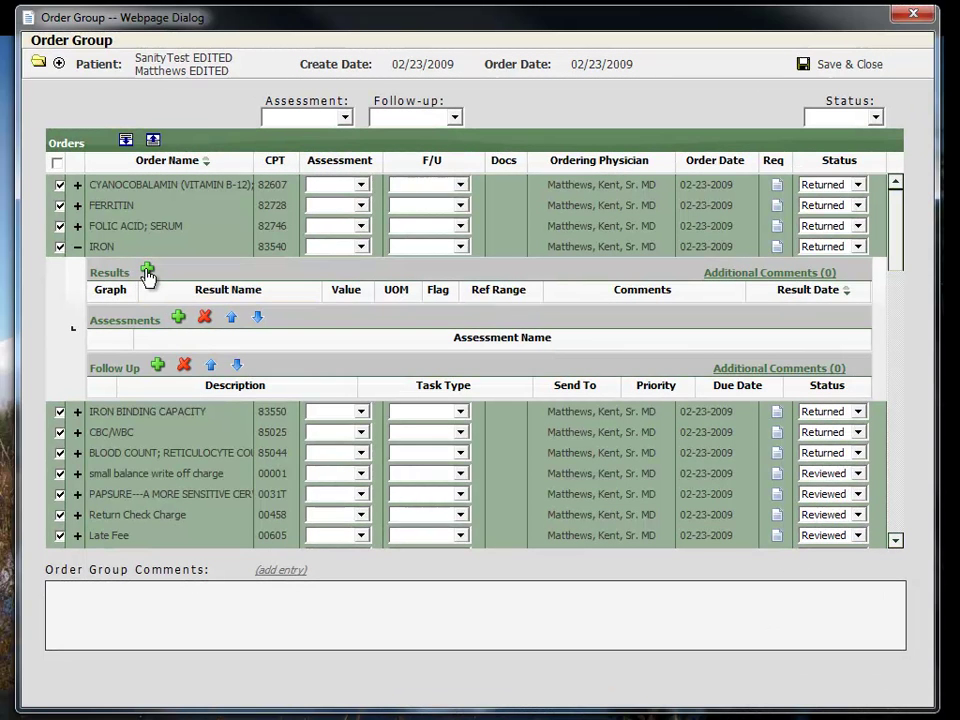
Step: Start a result entry for the IRON order and add the Iron Bind.Cap.(TIBC) term found by searching for "iron"
click(147, 271)
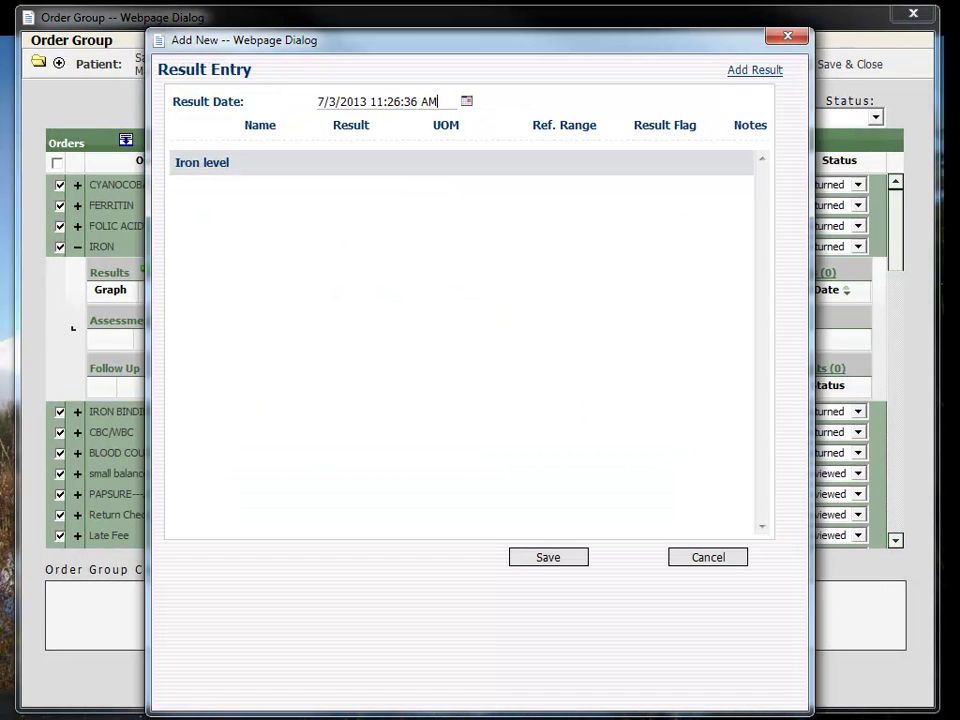
click(748, 71)
text(iron)
key(Return)
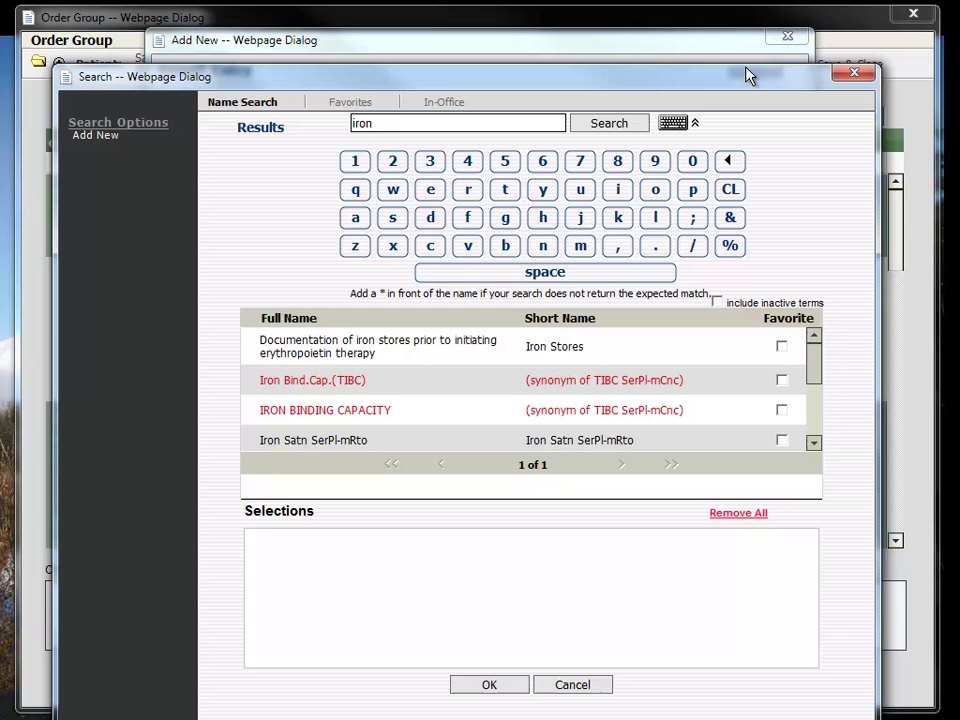
click(358, 383)
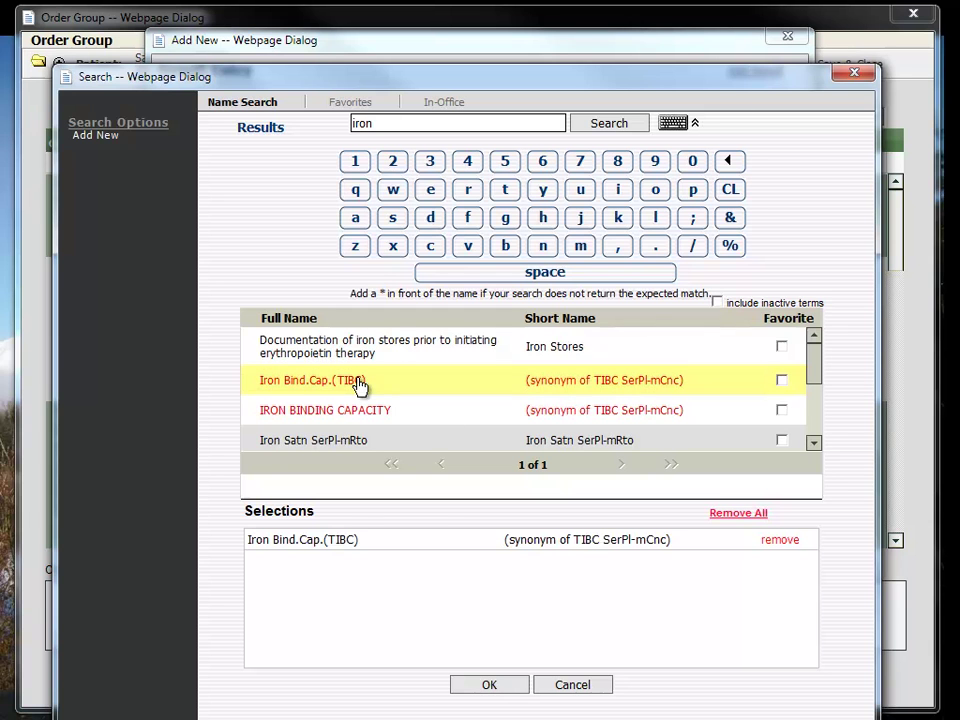
click(486, 688)
Step: Enter 20 as the Iron Bind.Cap.(TIBC) result with the note "ad notes here" and save the entry
click(315, 200)
text(20)
click(740, 211)
text(add )
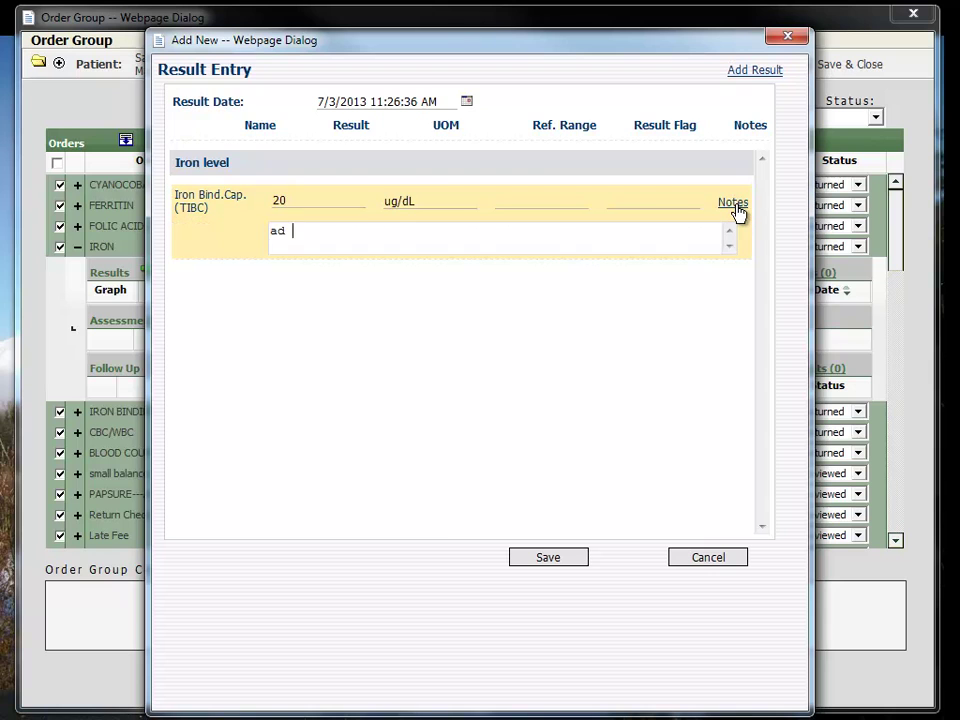
text(notes here)
click(565, 562)
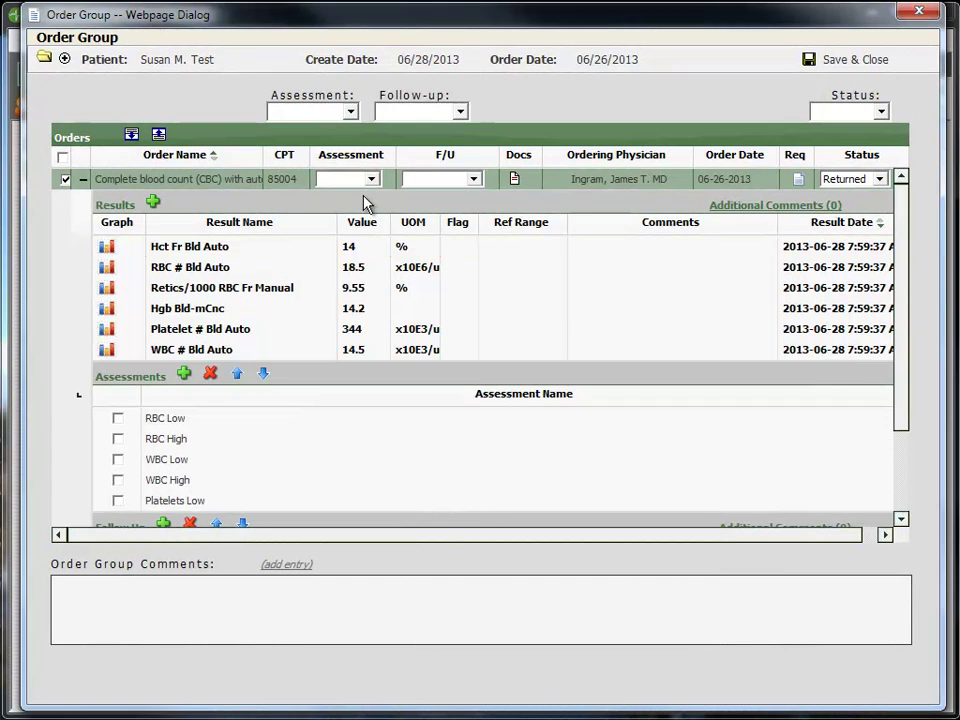
Step: View the Hct Fr Bld Auto result graph and the Assessment choices of the complete blood count order
click(107, 252)
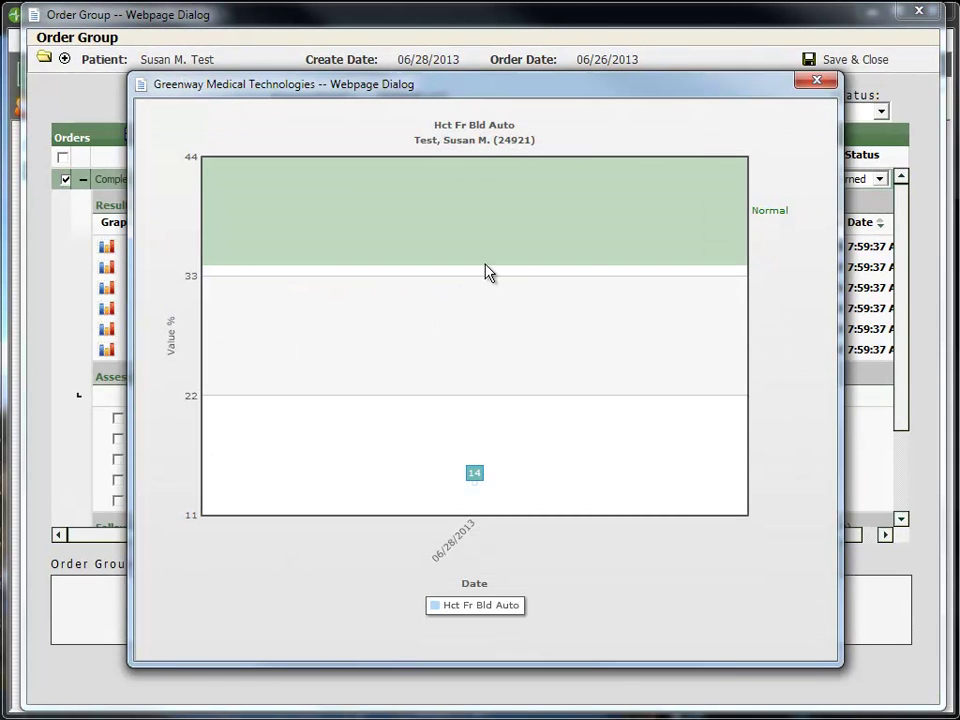
click(812, 81)
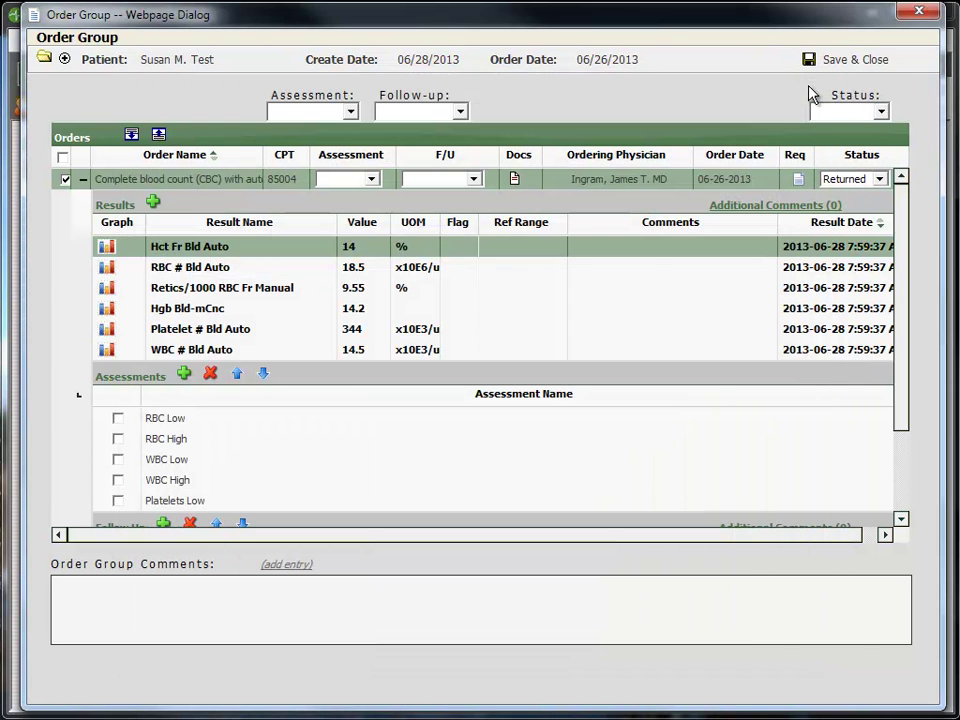
click(371, 180)
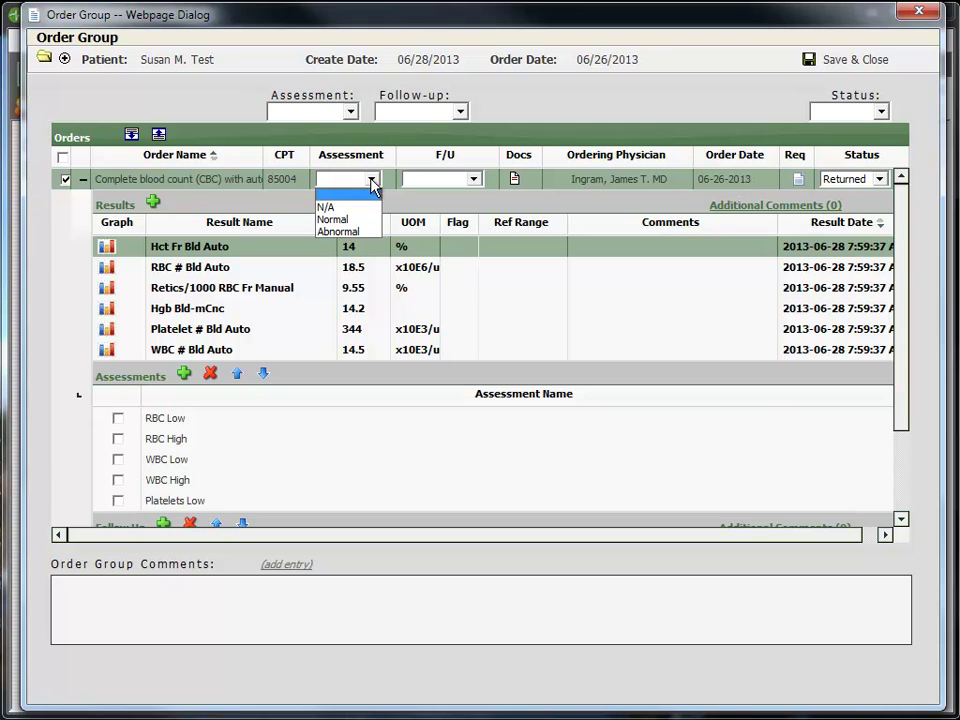
click(371, 181)
Step: Set the complete blood count order's follow-up to Required and its assessment to Abnormal
click(475, 180)
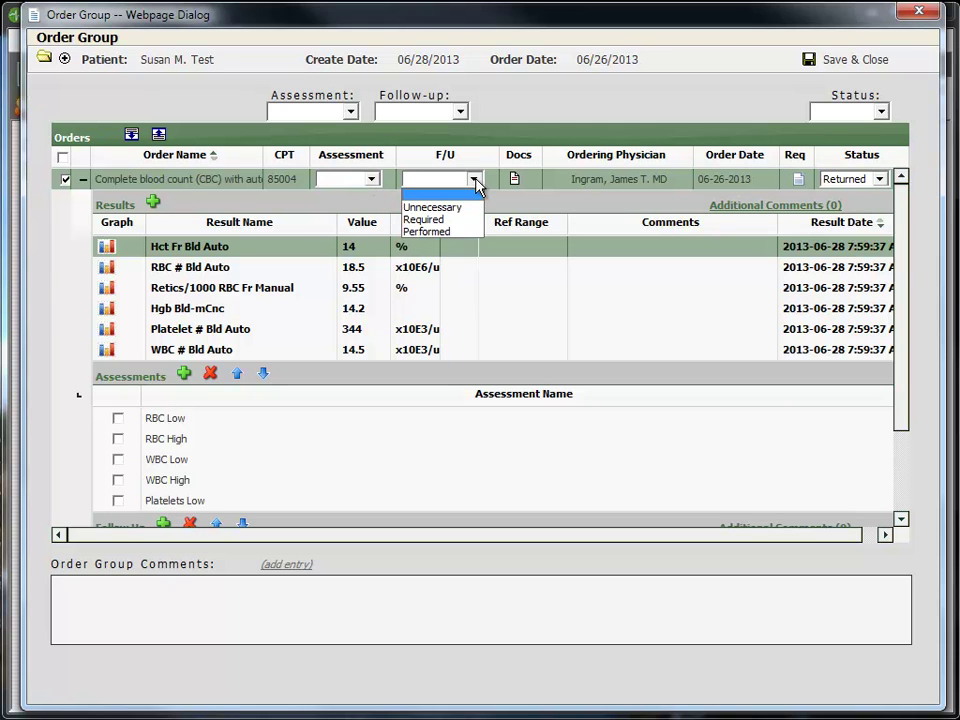
click(425, 219)
click(372, 180)
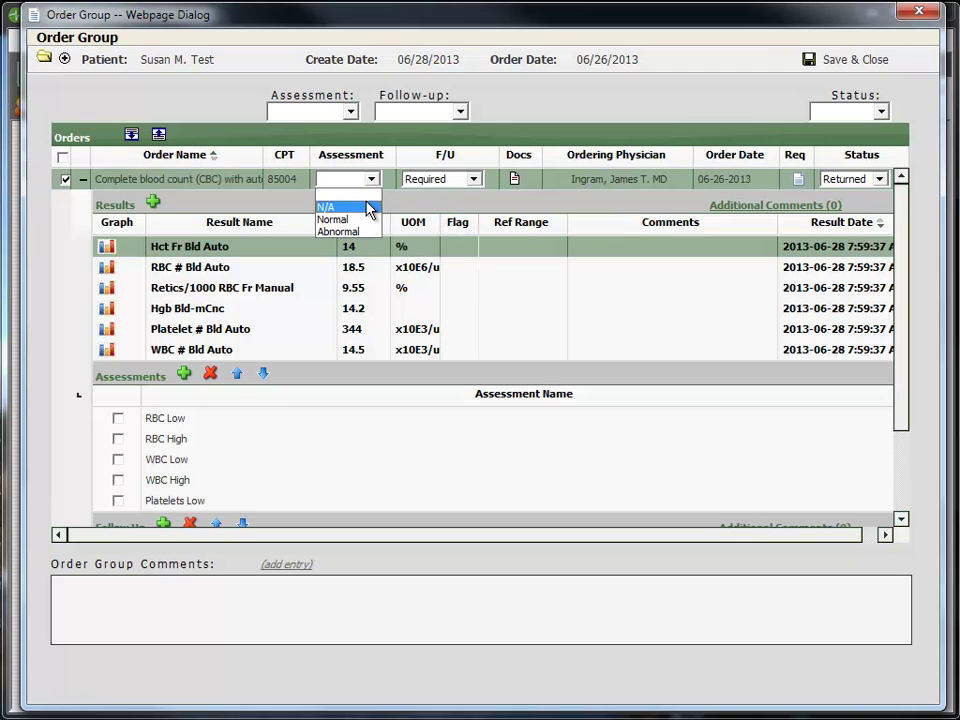
click(364, 232)
Step: Mark the RBC High and WBC High assessments for the complete blood count order
drag(907, 356, 903, 432)
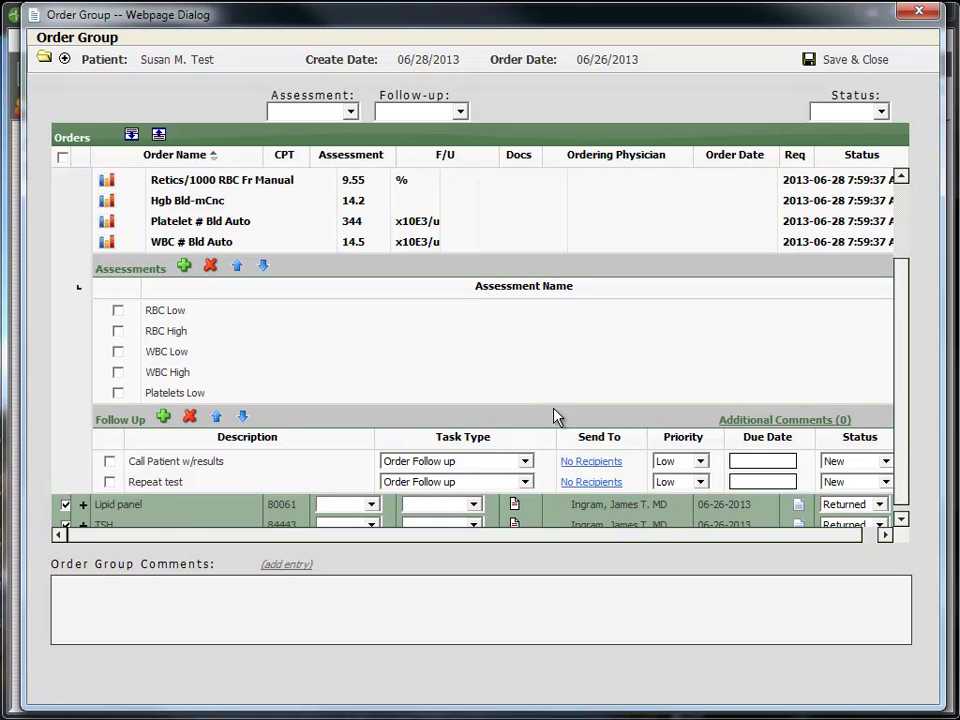
click(118, 331)
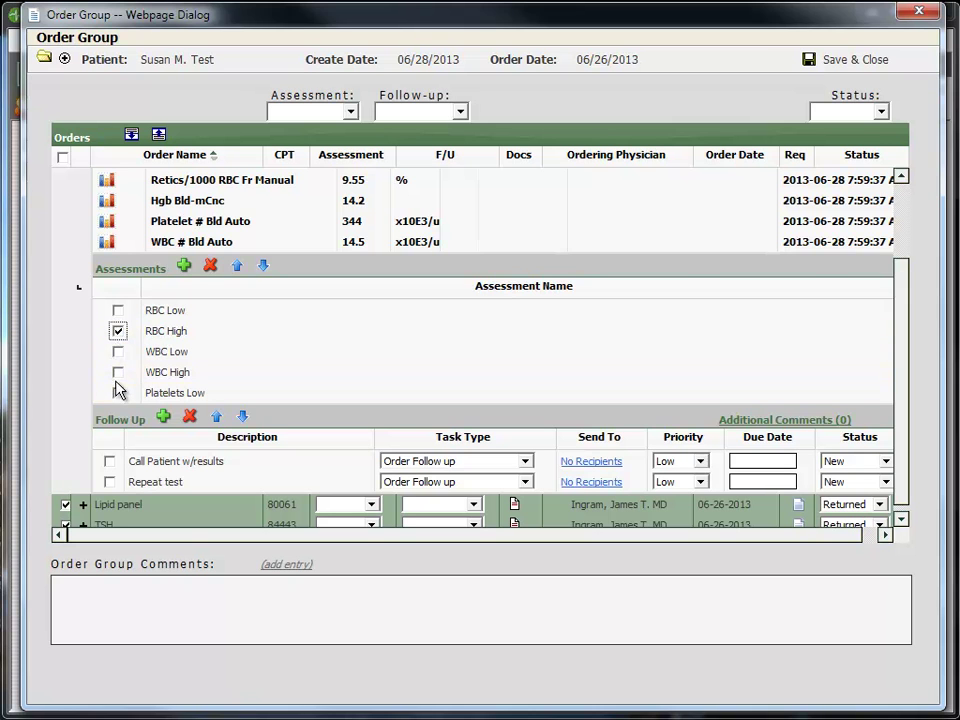
click(118, 373)
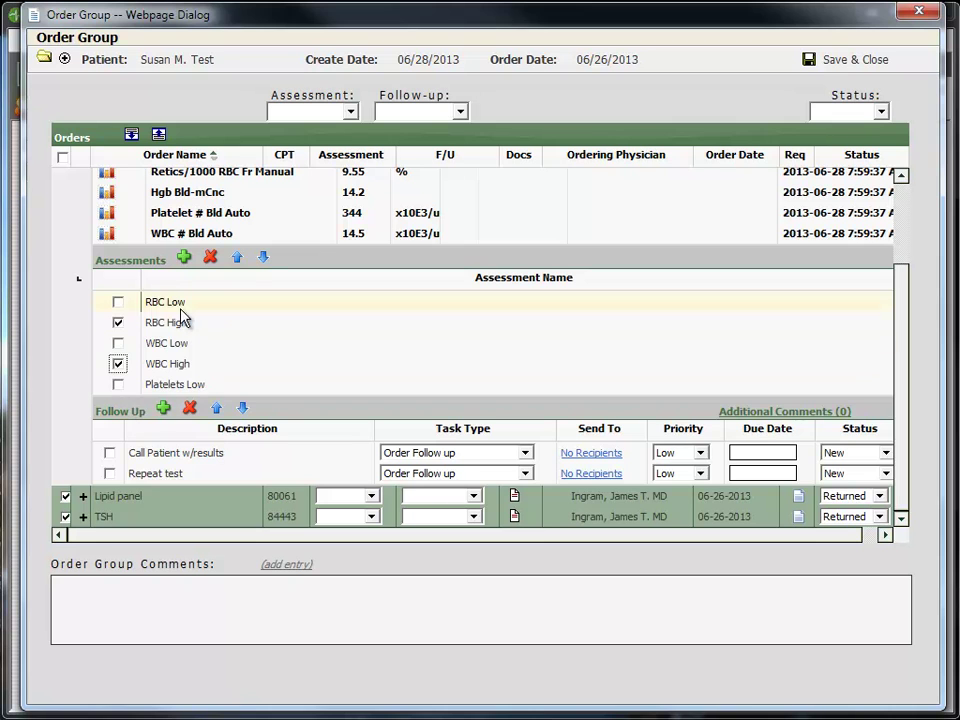
Step: Delete the Platelets Low assessment from the complete blood count order and confirm the deletion
click(162, 389)
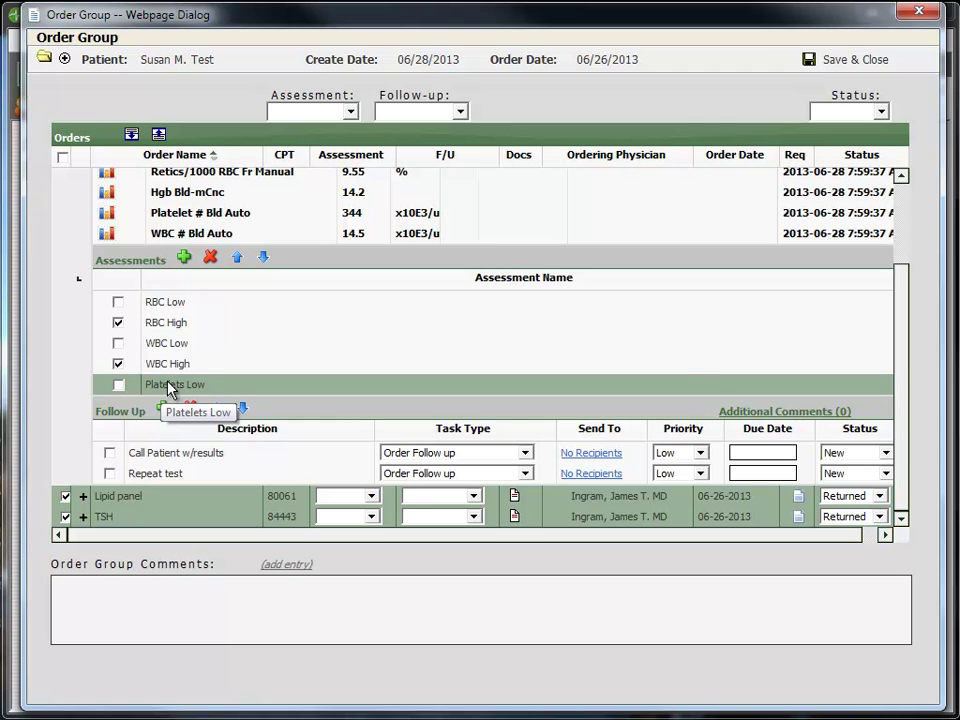
click(211, 259)
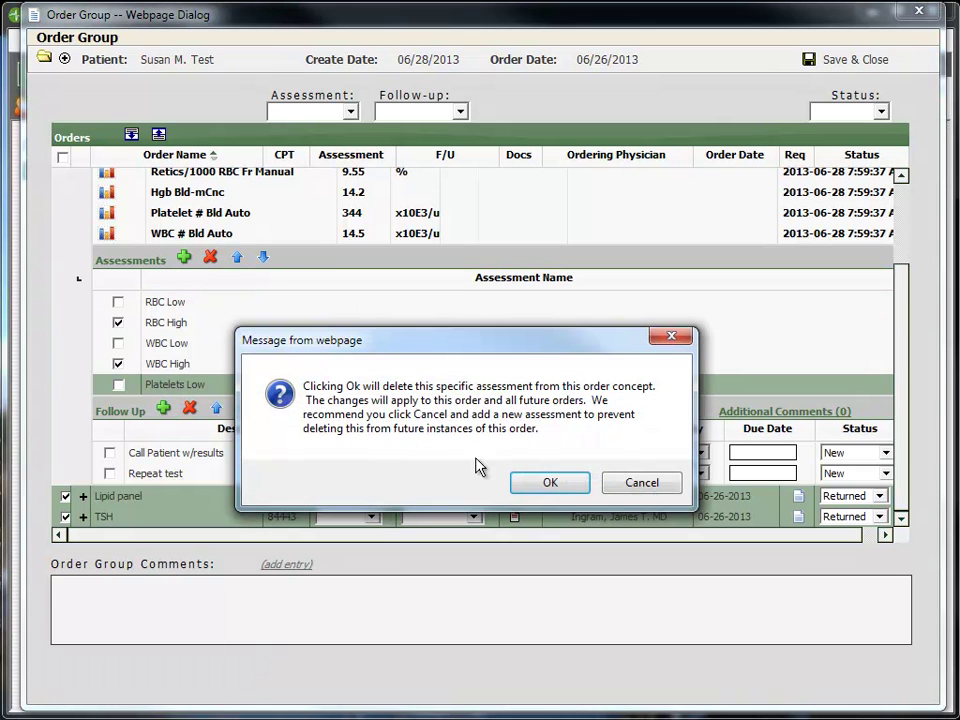
click(548, 485)
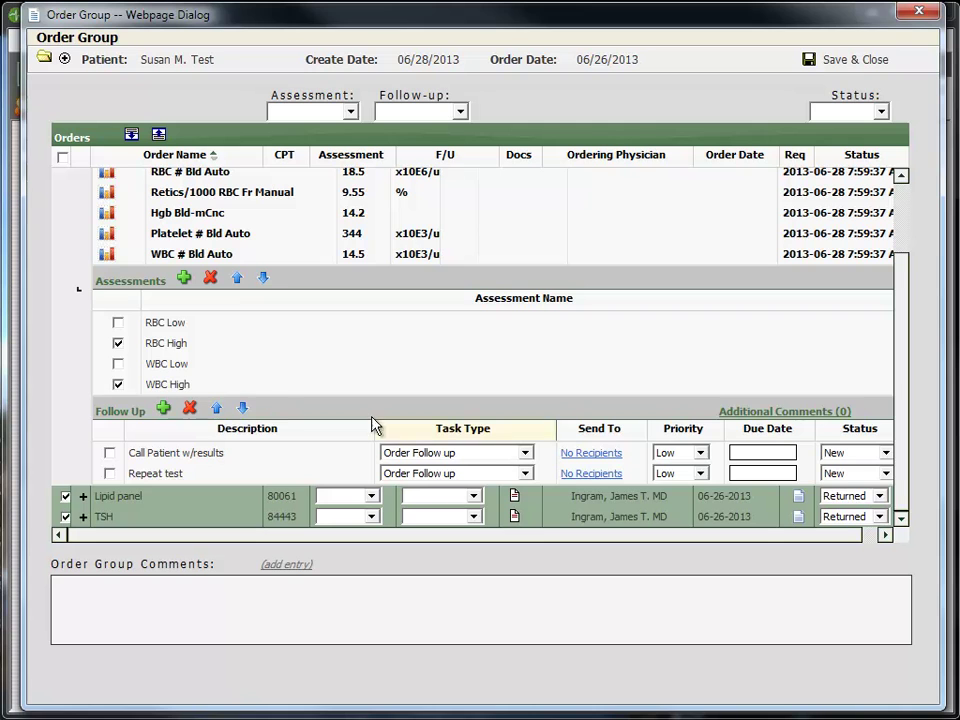
Step: Reorder the assessments so that WBC High precedes WBC Low and RBC High precedes RBC Low
click(175, 384)
click(238, 280)
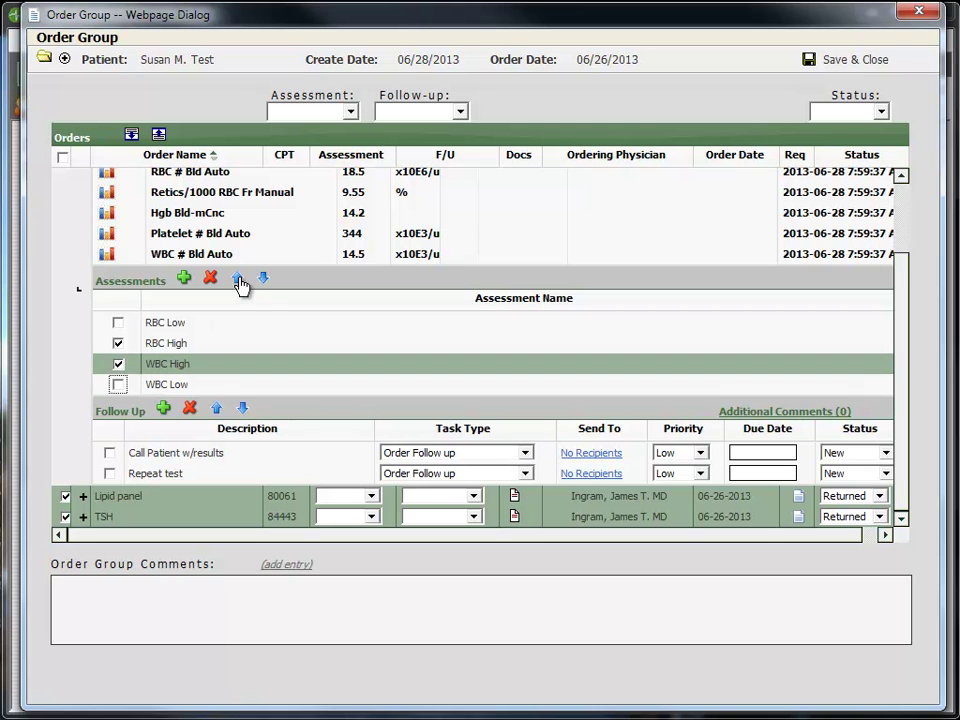
click(210, 342)
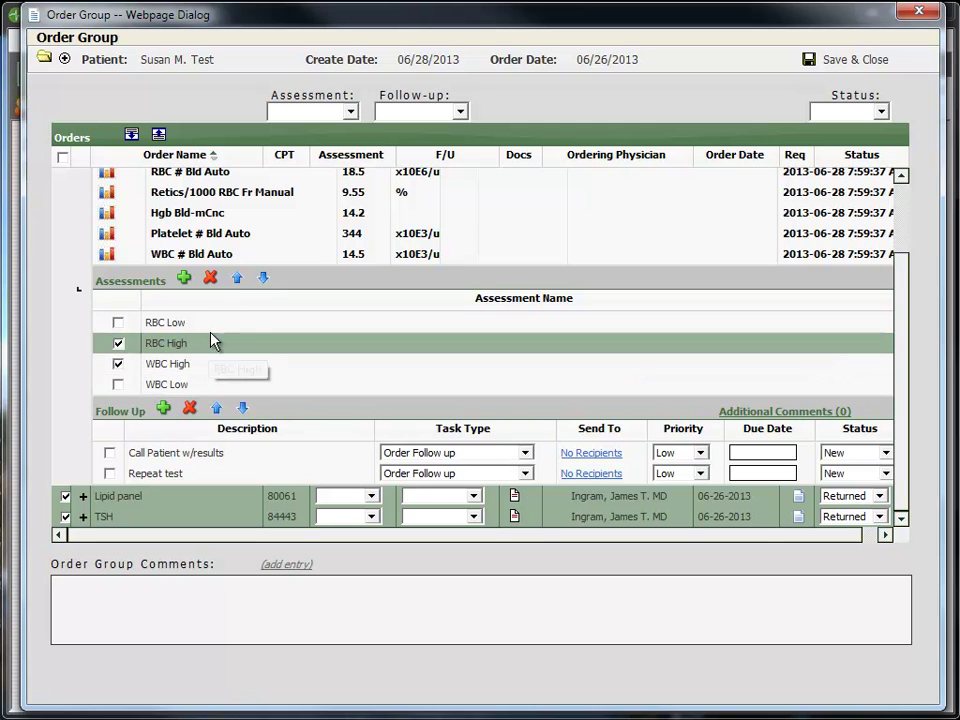
click(240, 280)
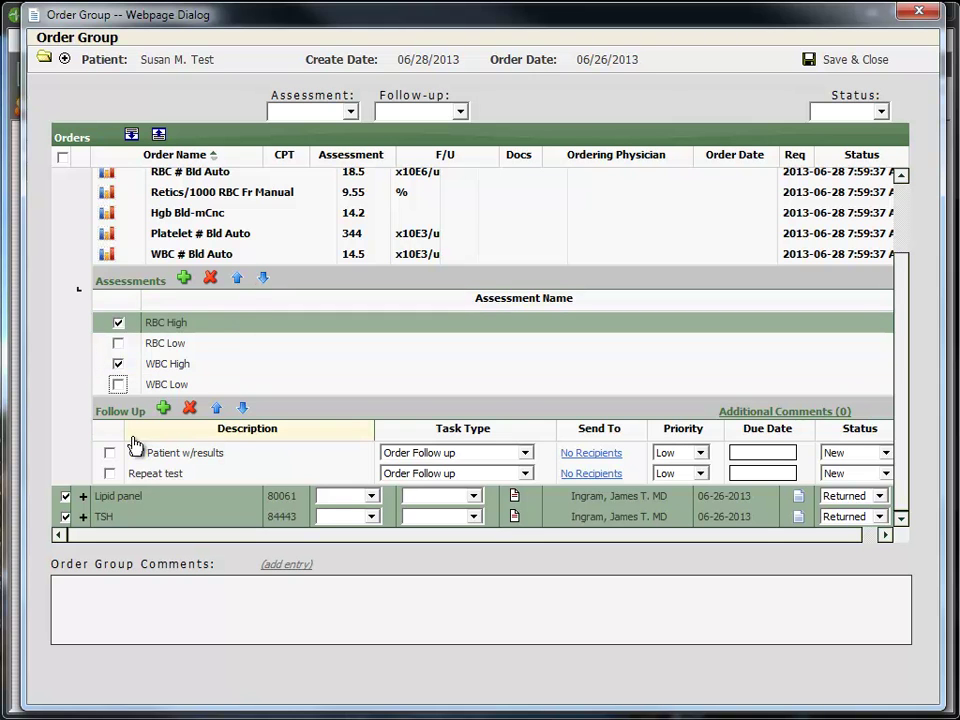
Step: Add the order note "pt specific info" to the complete blood count results
drag(899, 343, 911, 266)
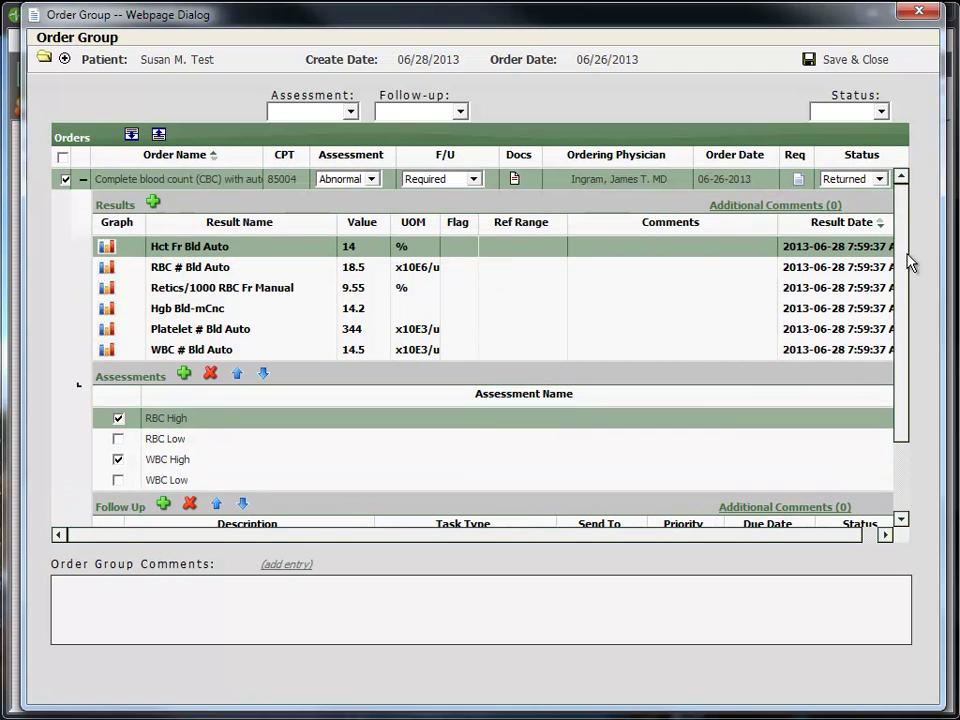
click(800, 206)
text(pt specific info)
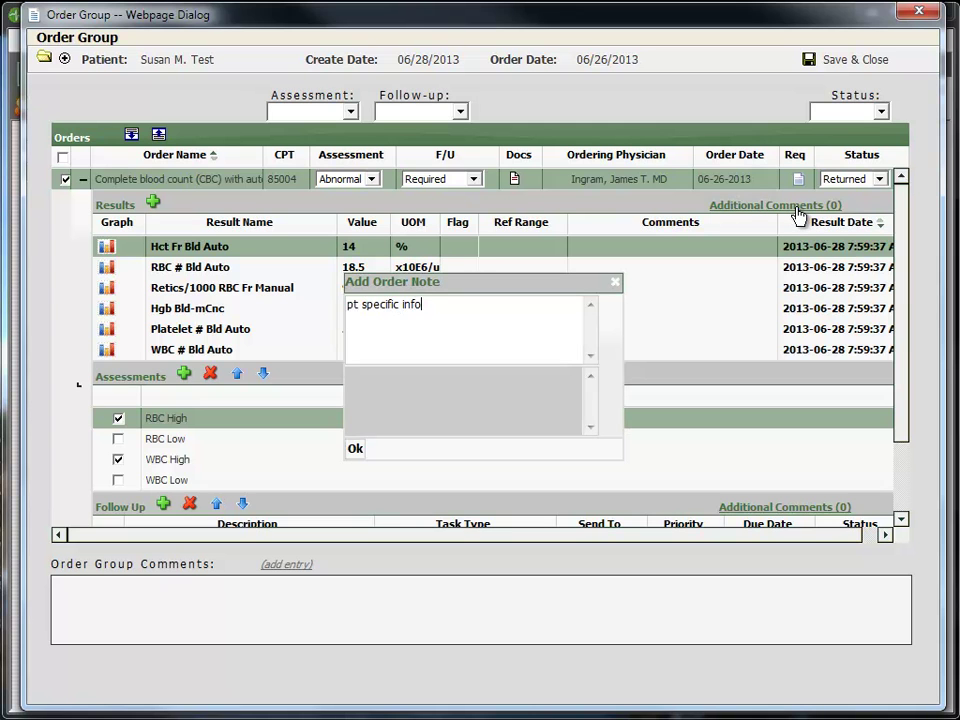
click(355, 448)
Step: Enter the order group comment "order group comments should be entered here"
click(298, 566)
text(order group)
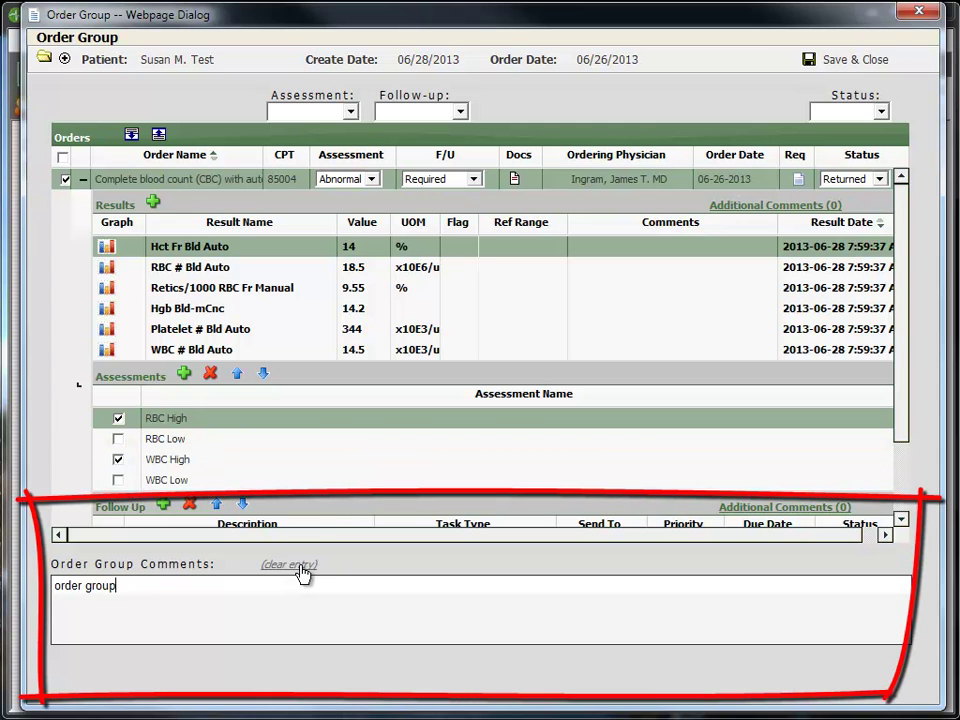
text( comments should be )
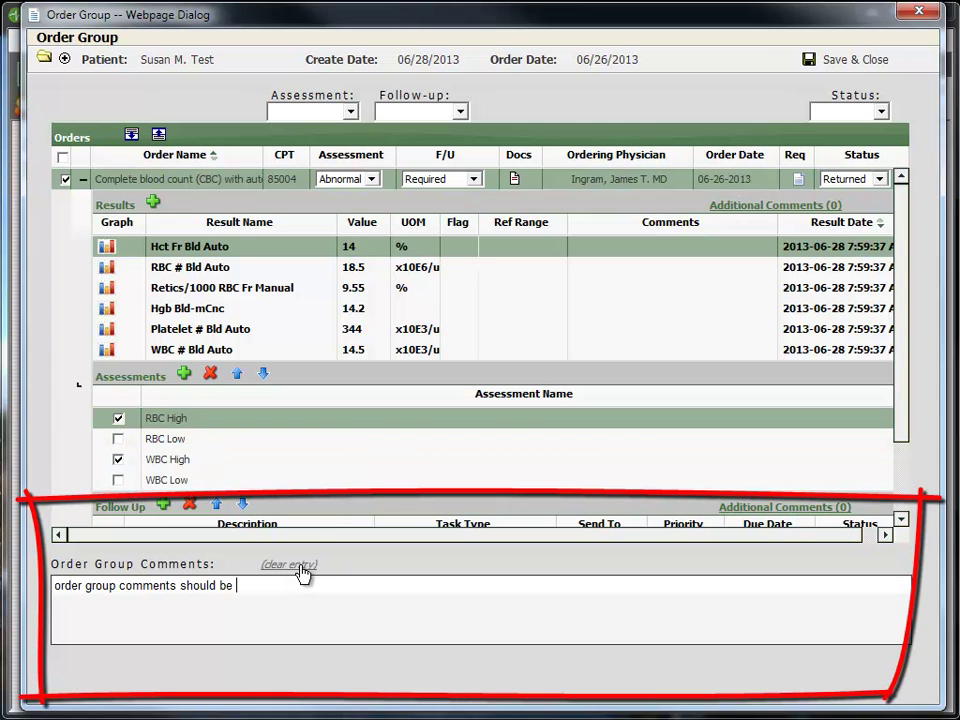
text(entered here)
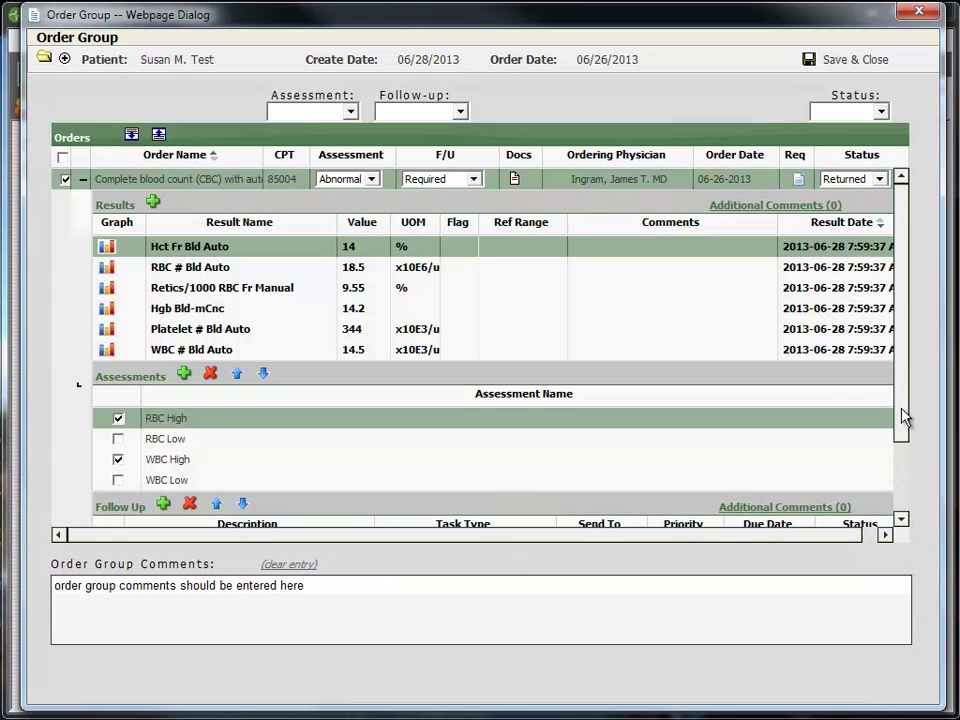
Step: Mark the Call Patient w/results follow-up, and move it down the follow-up list and back up
drag(902, 417, 903, 425)
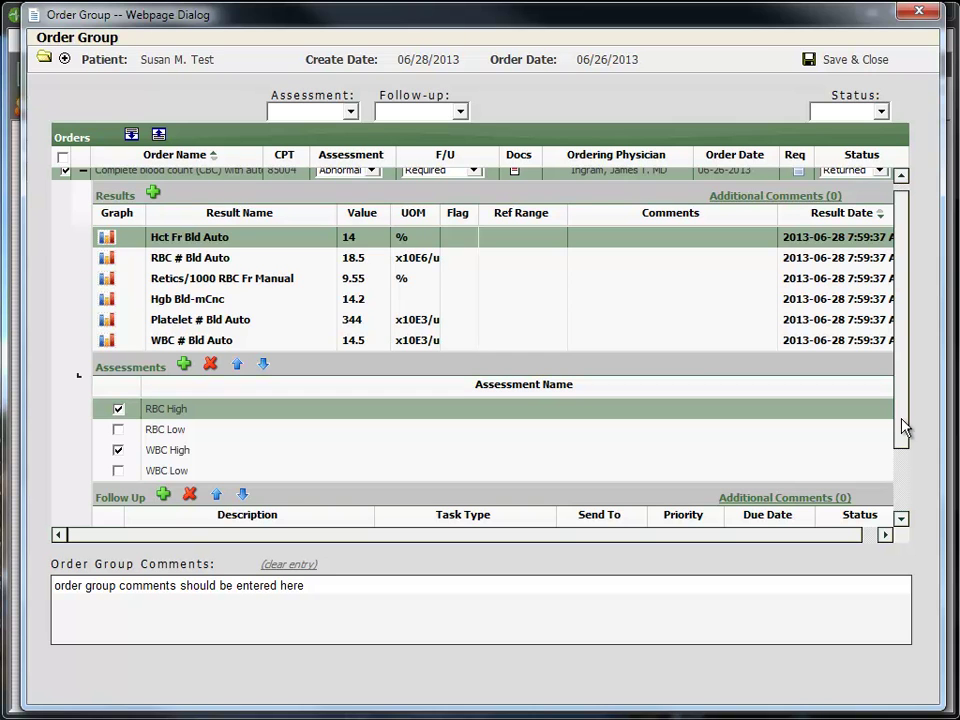
drag(901, 428, 899, 515)
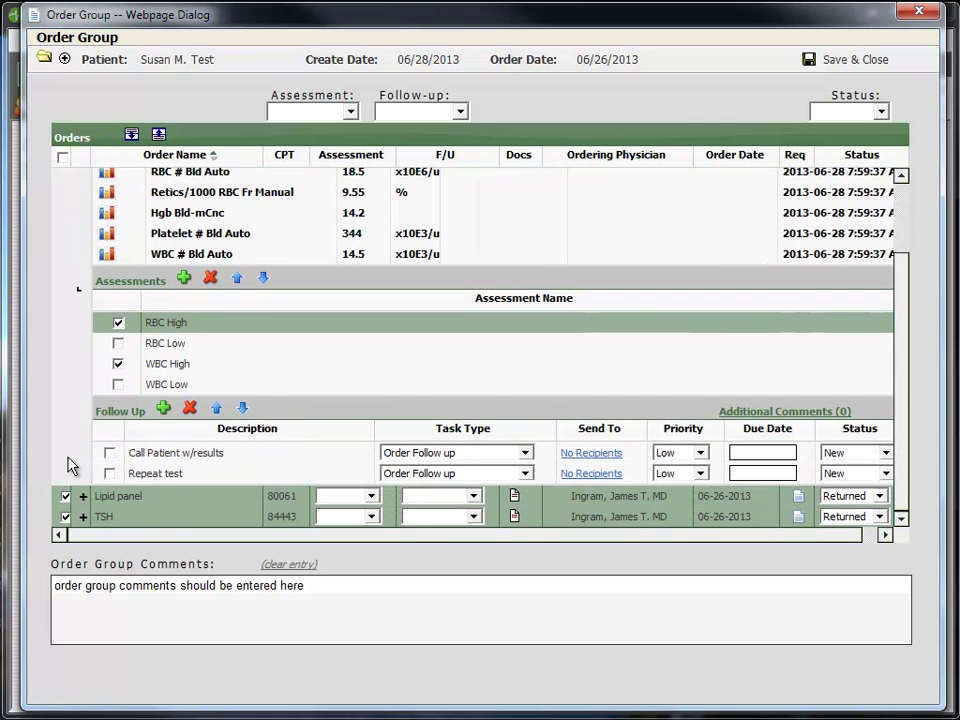
click(109, 453)
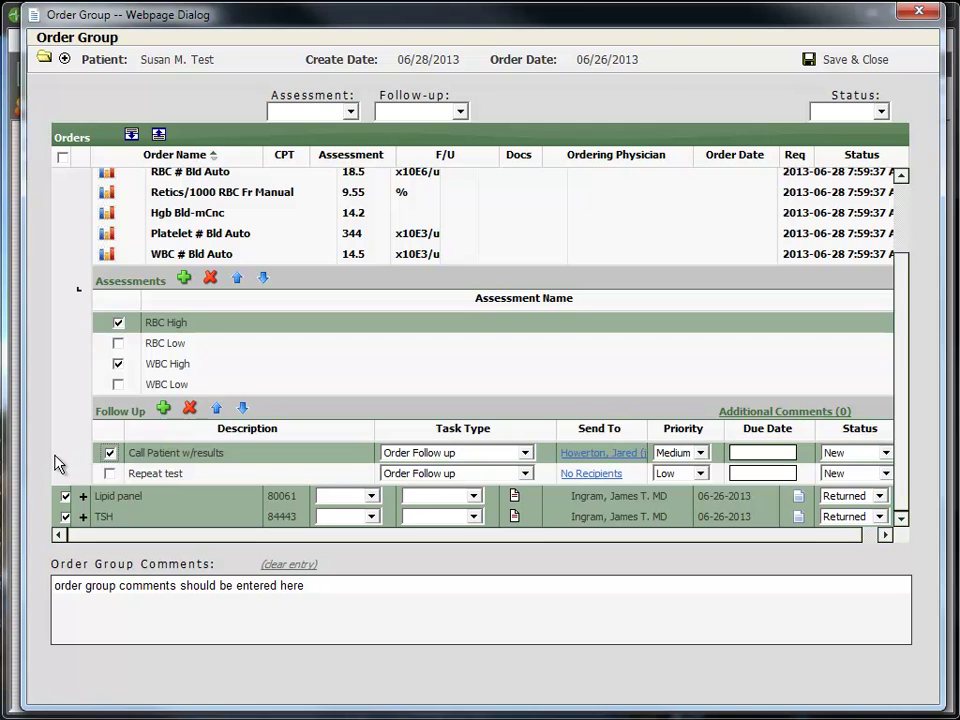
click(241, 410)
click(216, 408)
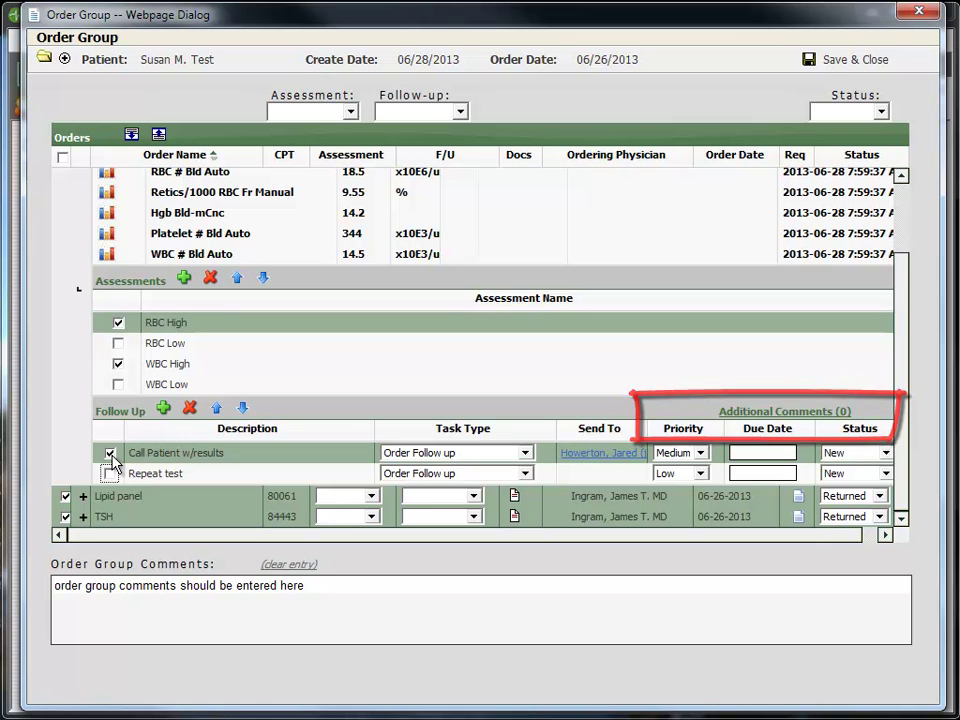
Step: Add the follow-up note "add comments here" to the complete blood count order
click(772, 412)
click(506, 332)
text(add comments here)
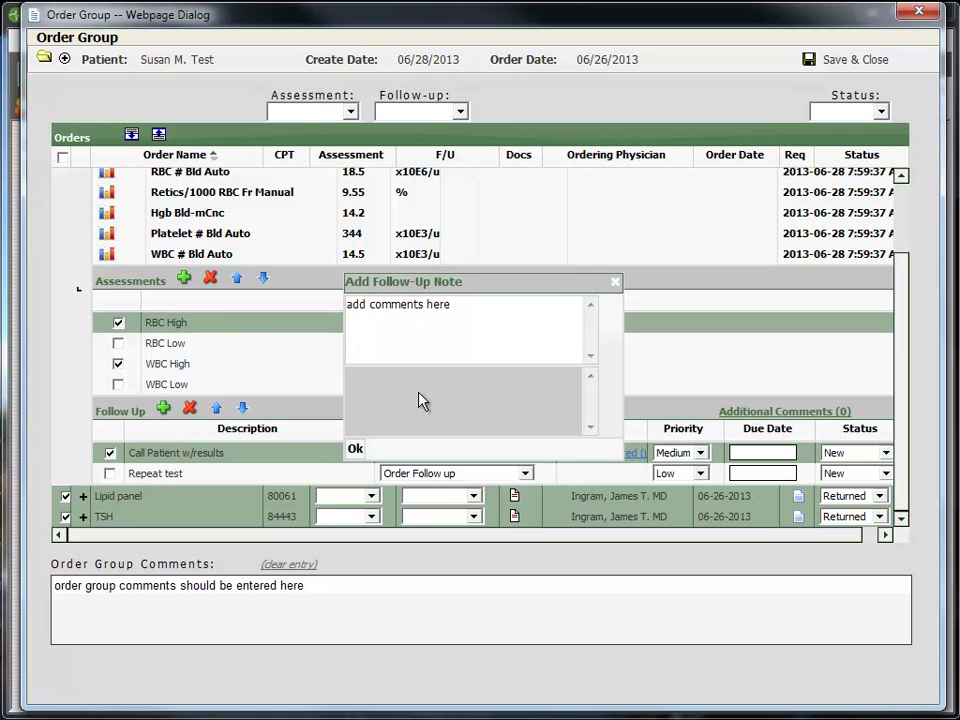
click(355, 449)
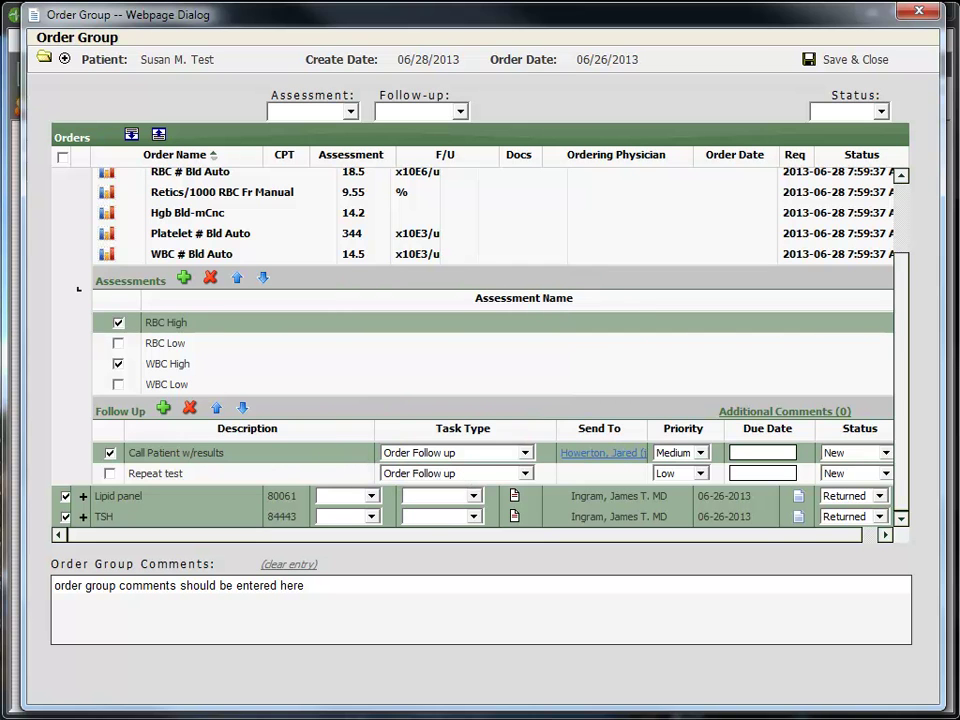
Step: View the Task Type choices of the Call Patient w/results follow-up, leaving Order Follow up selected
click(525, 454)
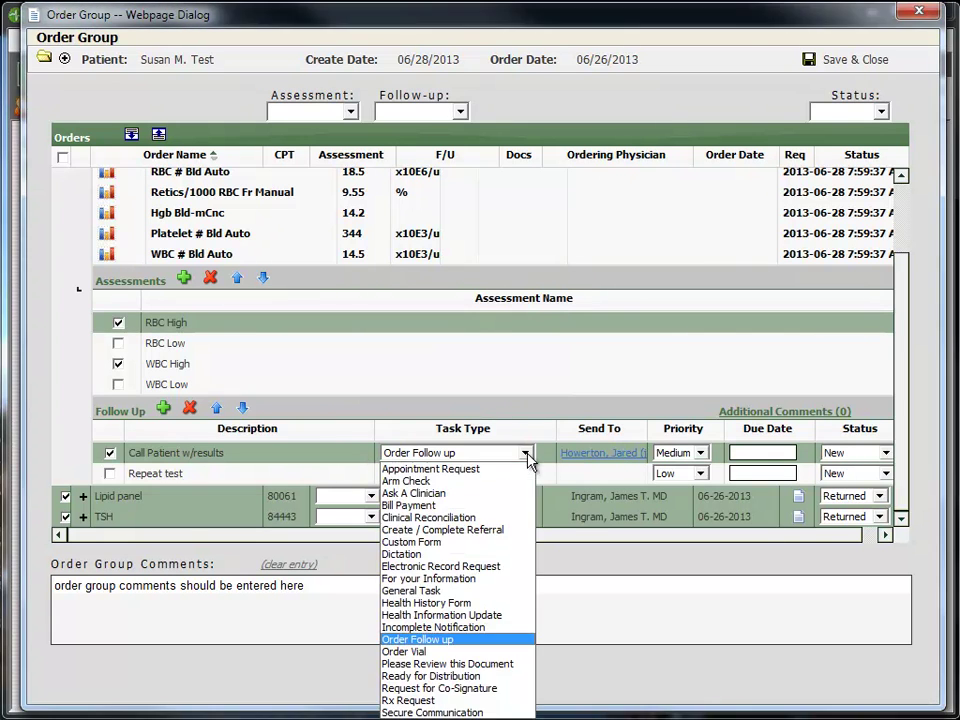
click(526, 455)
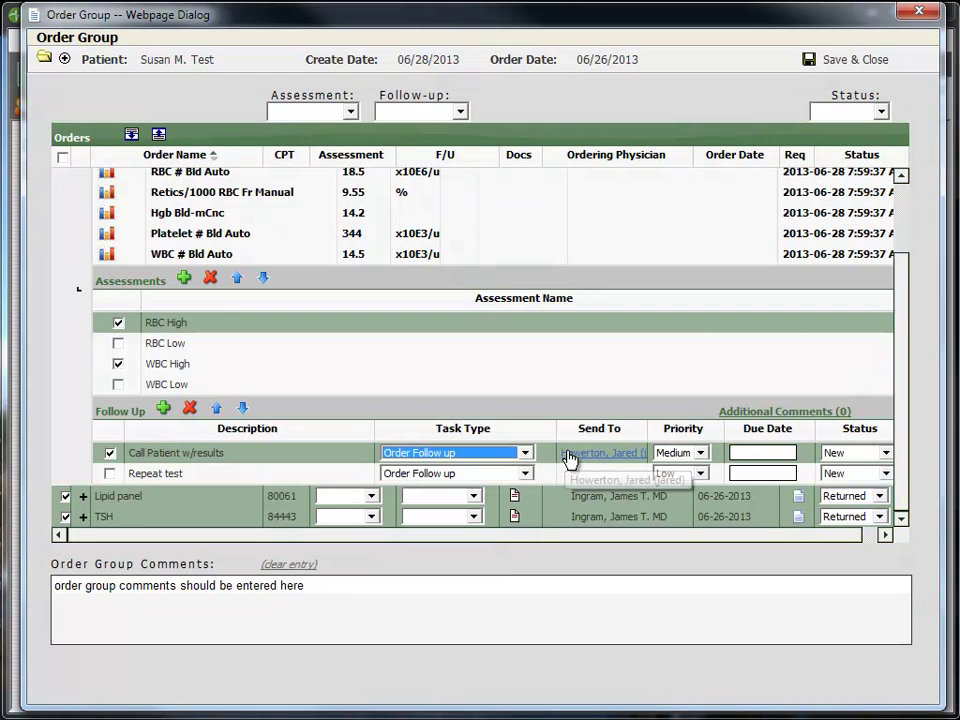
Step: View the Send To users and Priority choices of the Call Patient w/results follow-up, leaving the recipient and Medium priority selected
click(570, 455)
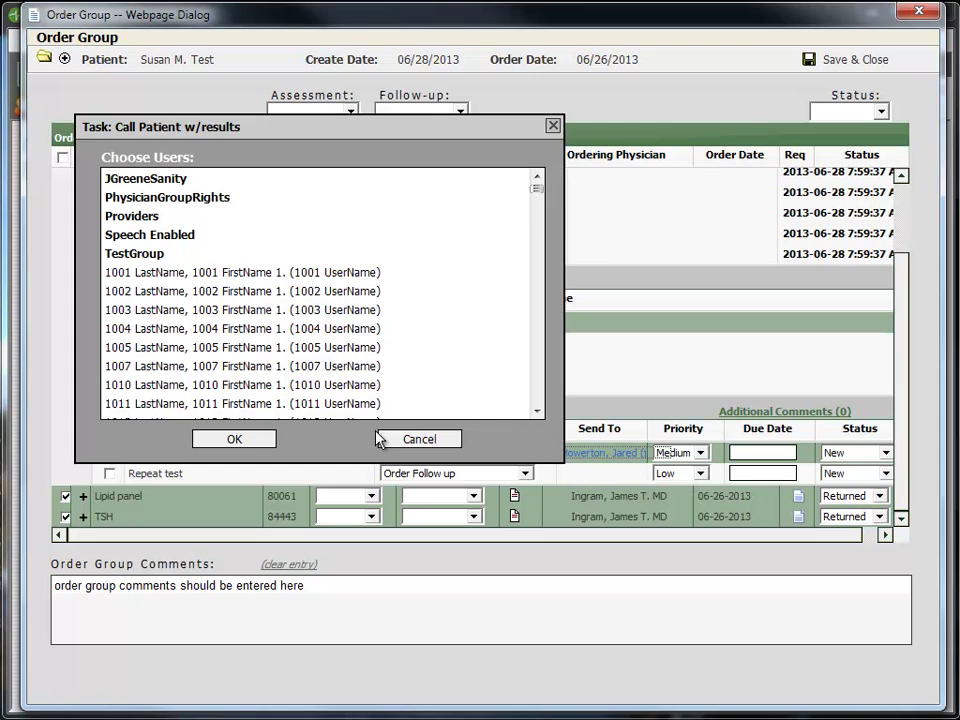
click(250, 440)
click(701, 453)
click(703, 456)
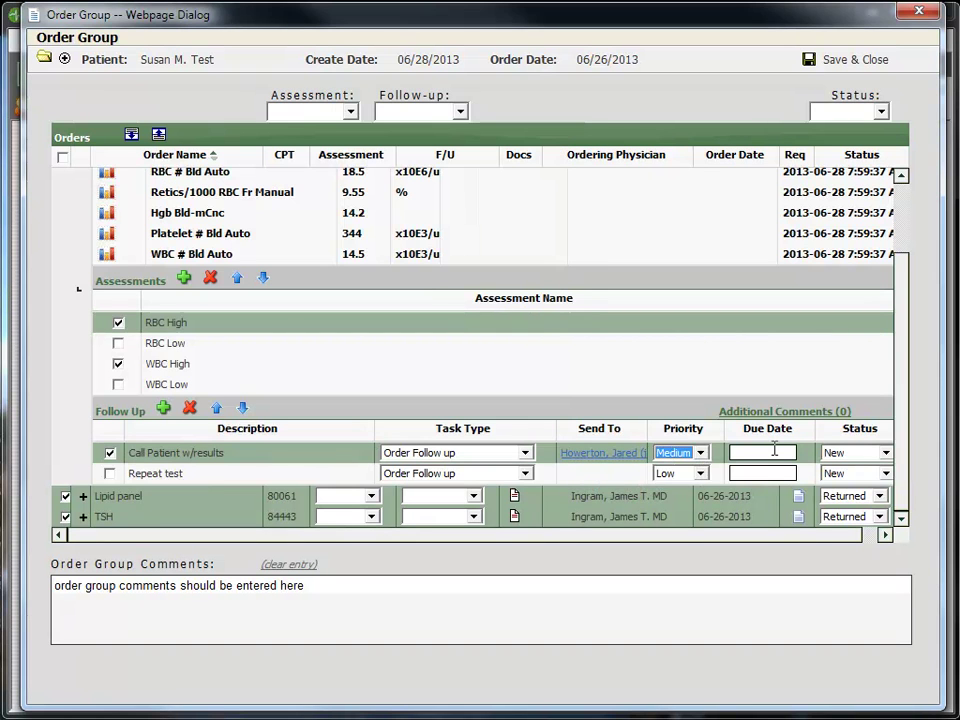
Step: Set the Call Patient w/results due date to 06/28/2013 and view its Status choices, leaving New selected
key(Tab)
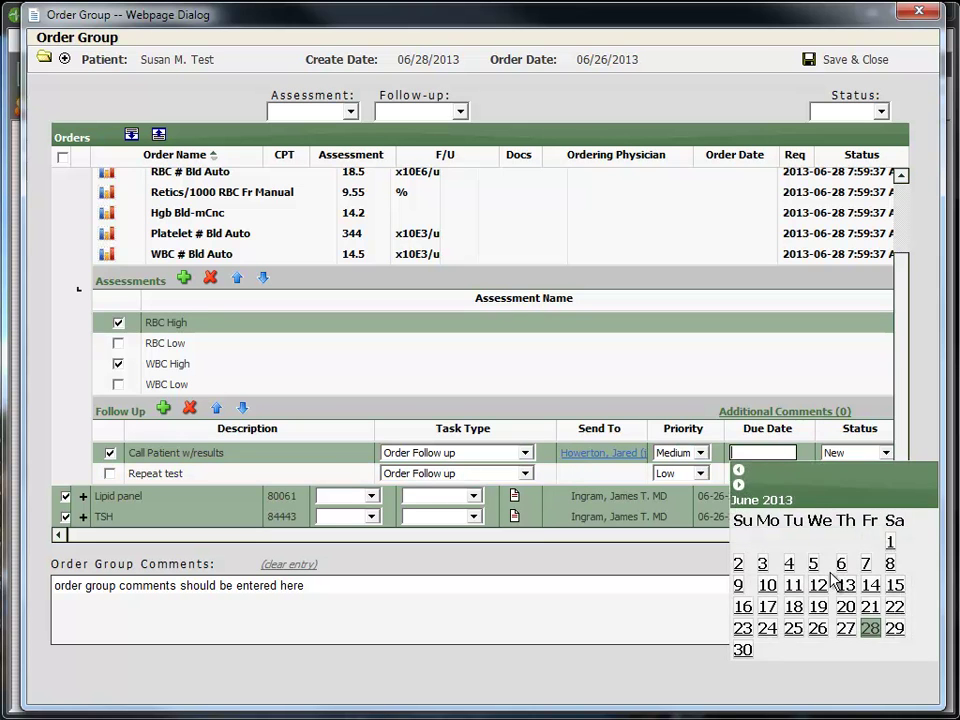
click(870, 628)
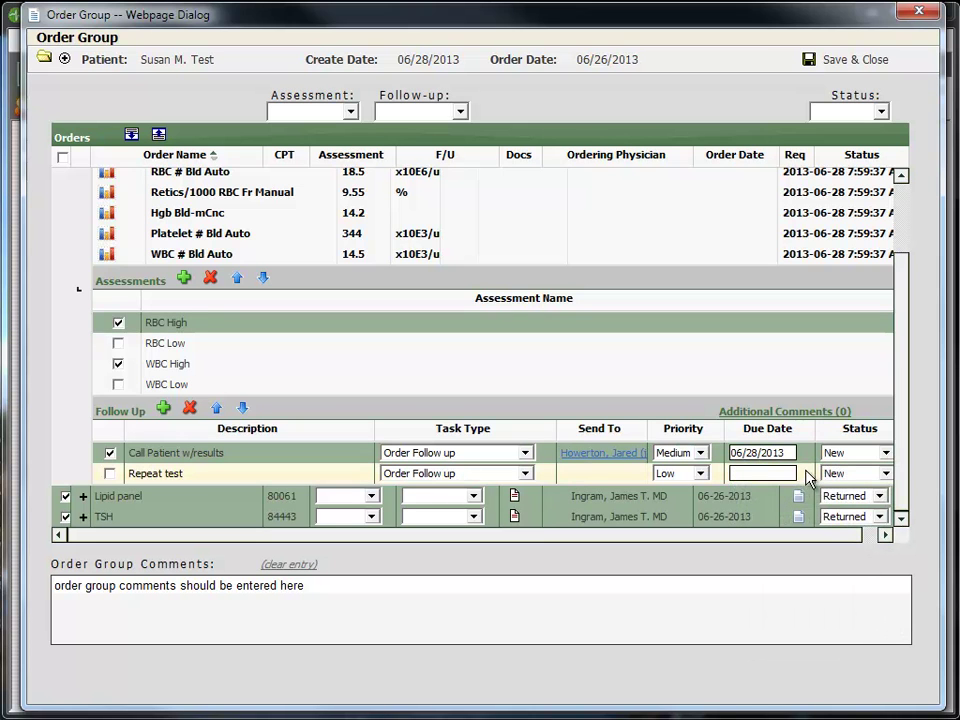
click(886, 453)
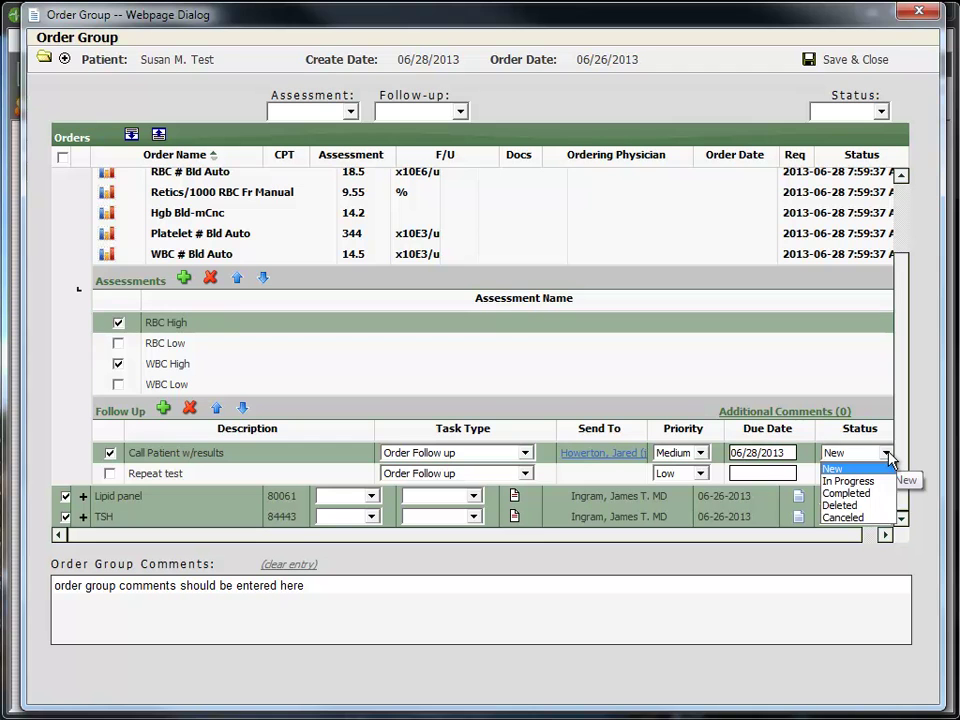
click(888, 455)
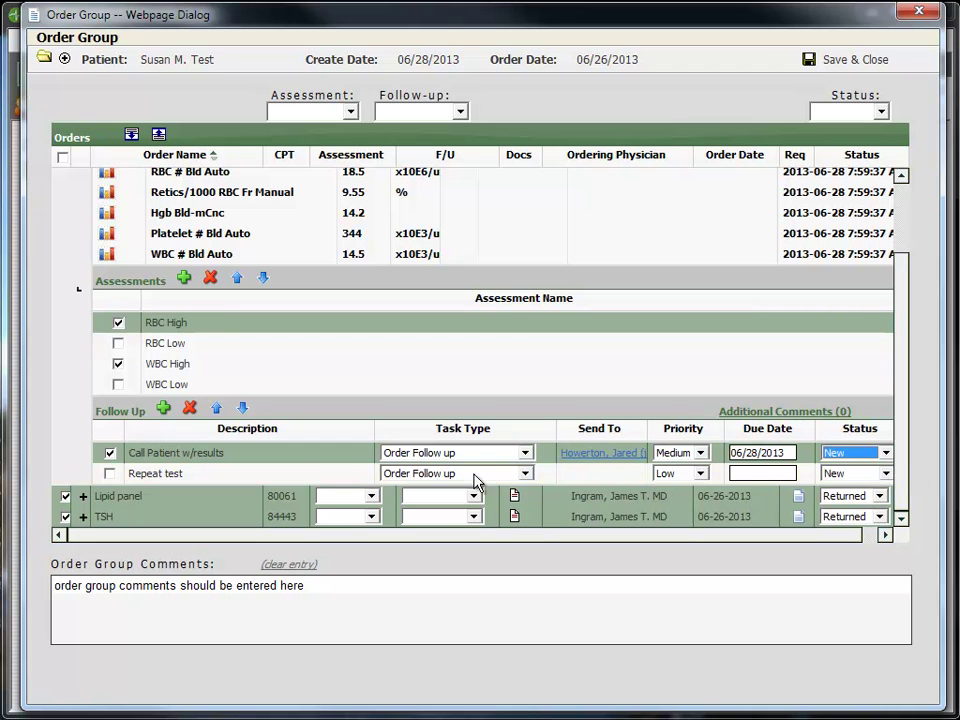
Step: Collapse the complete blood count order's details and set its status to Reviewed
scroll(81, 290, up, 2)
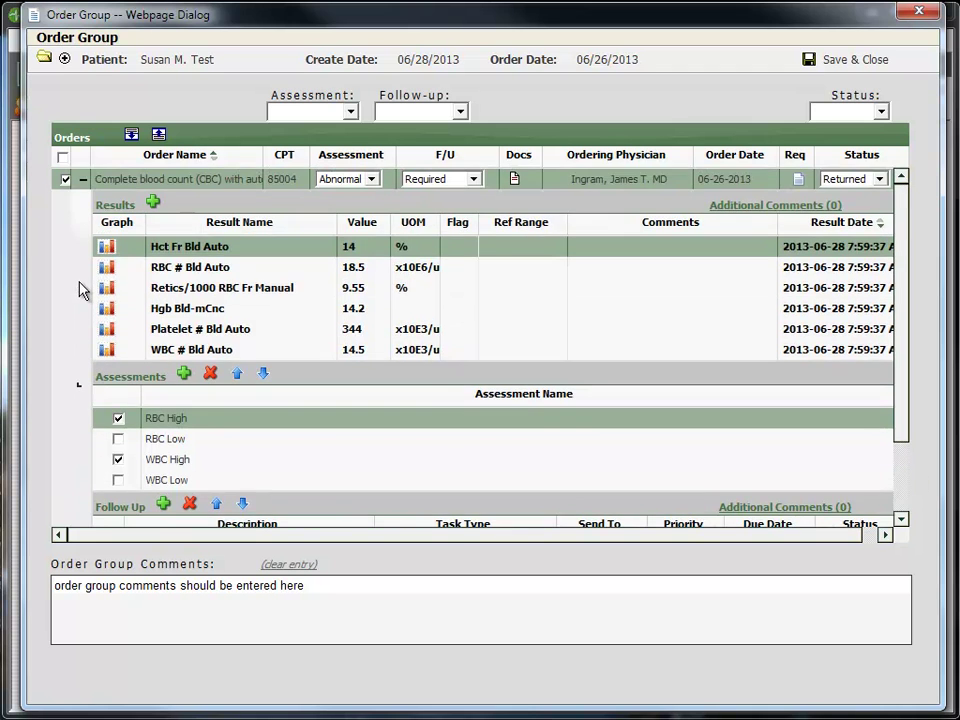
click(83, 180)
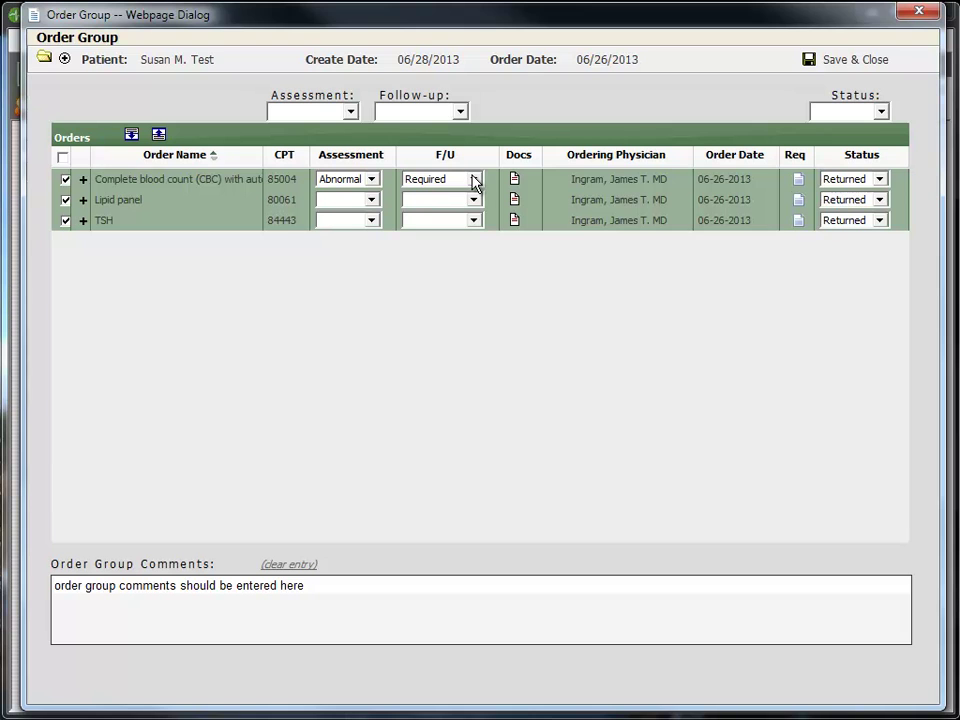
click(879, 179)
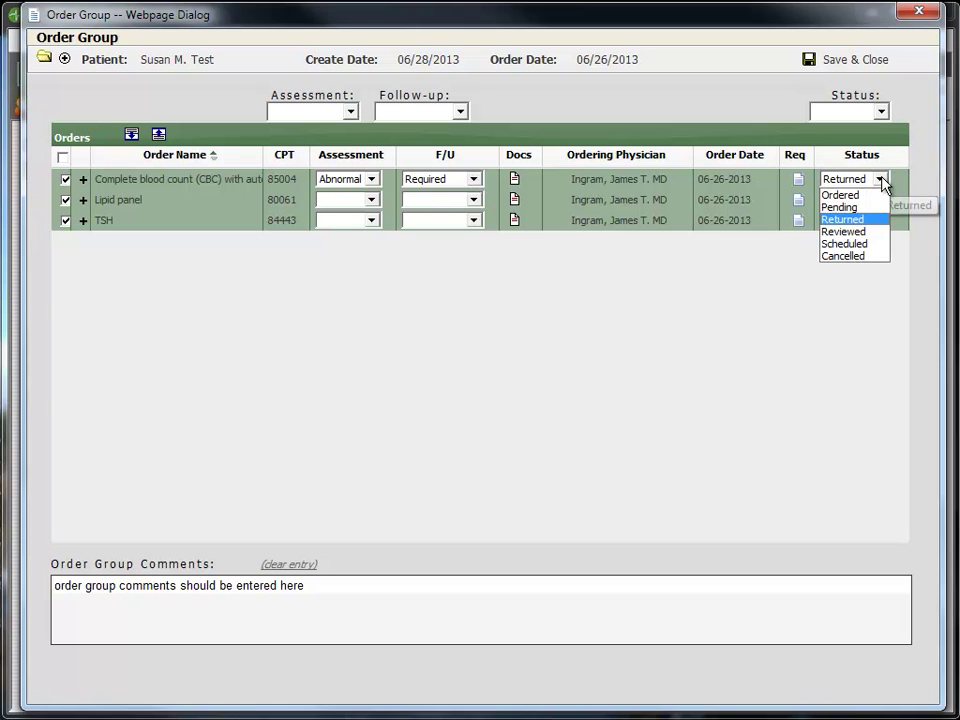
click(862, 230)
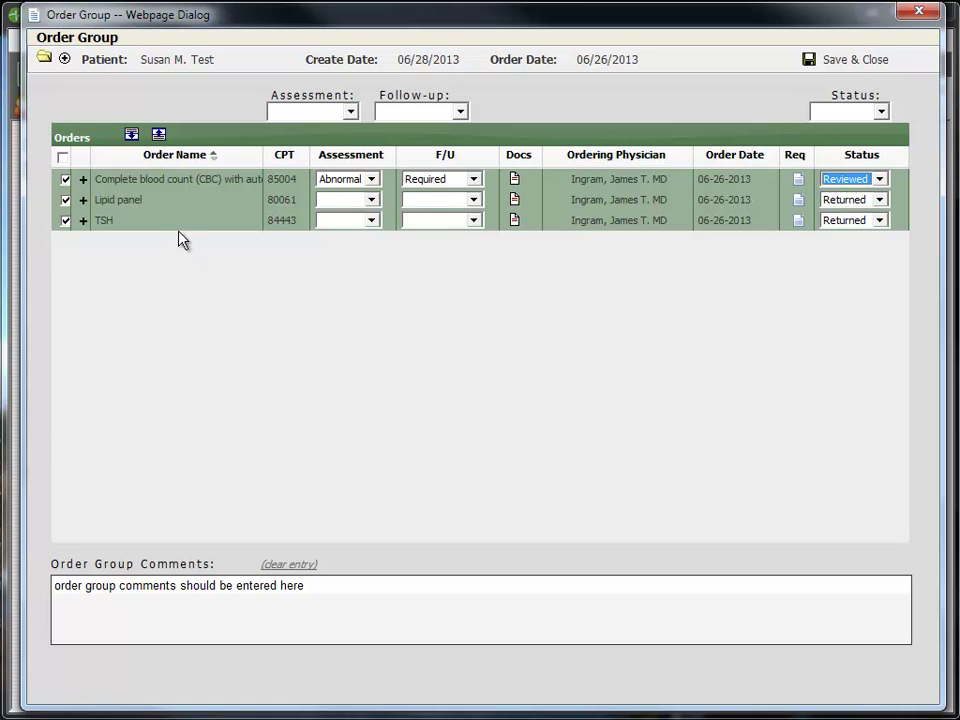
Step: Deselect the Lipid panel order and bulk-set the remaining selected orders to Abnormal assessment, Required follow-up and Reviewed status
click(66, 201)
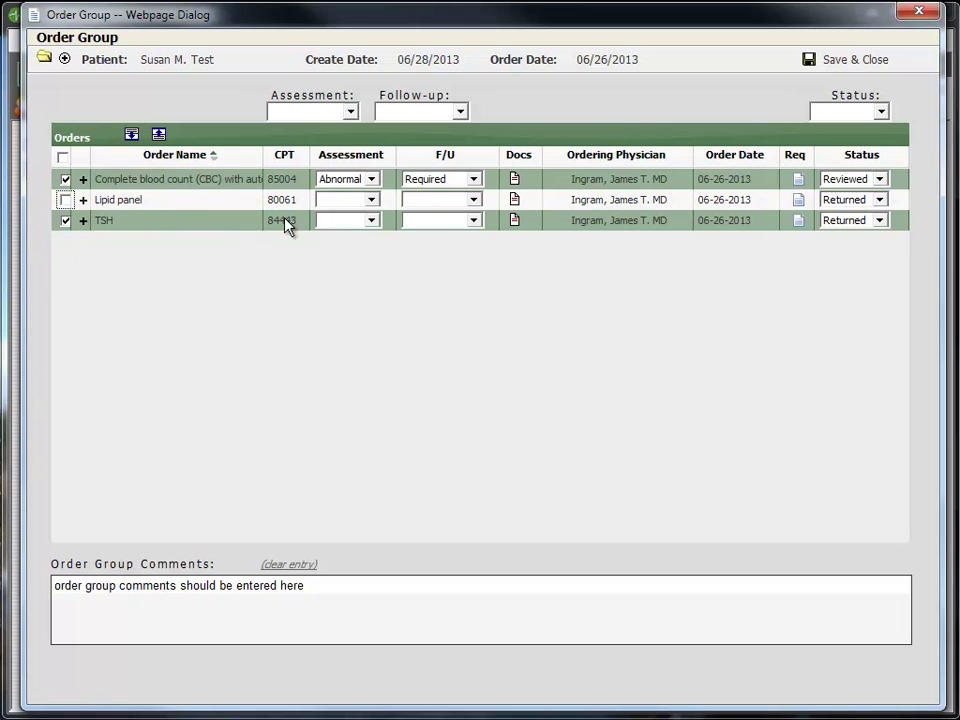
click(351, 113)
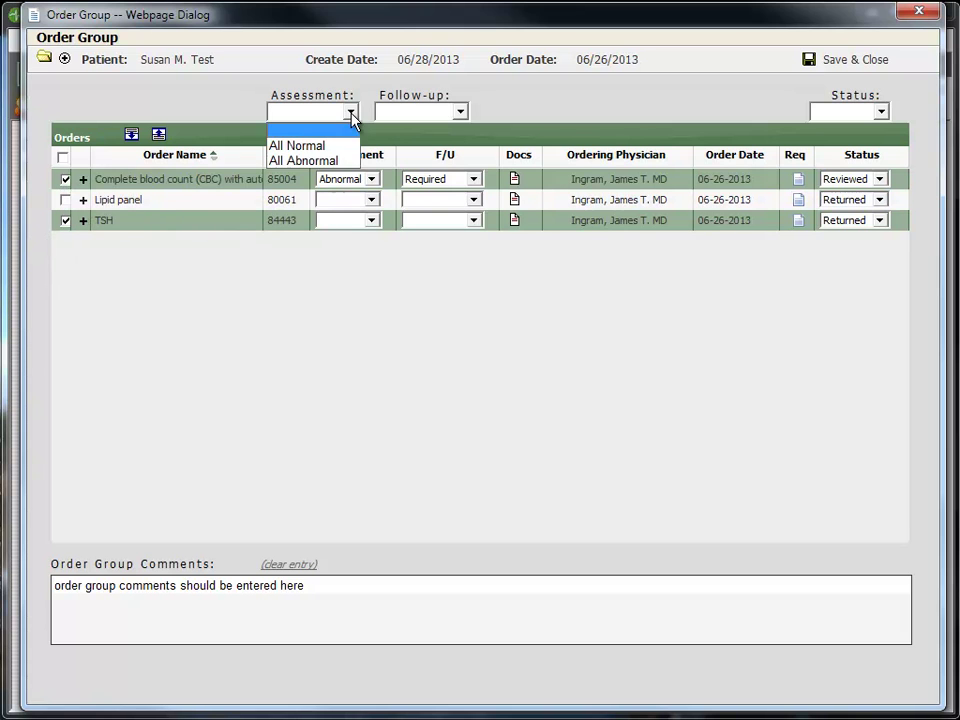
click(338, 161)
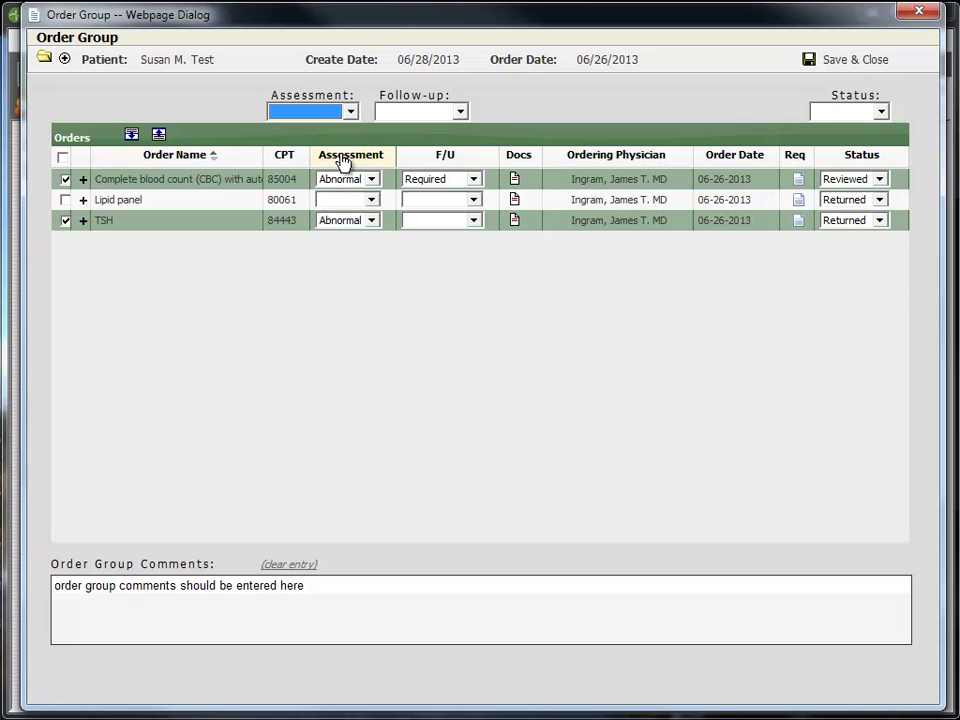
click(460, 112)
click(449, 161)
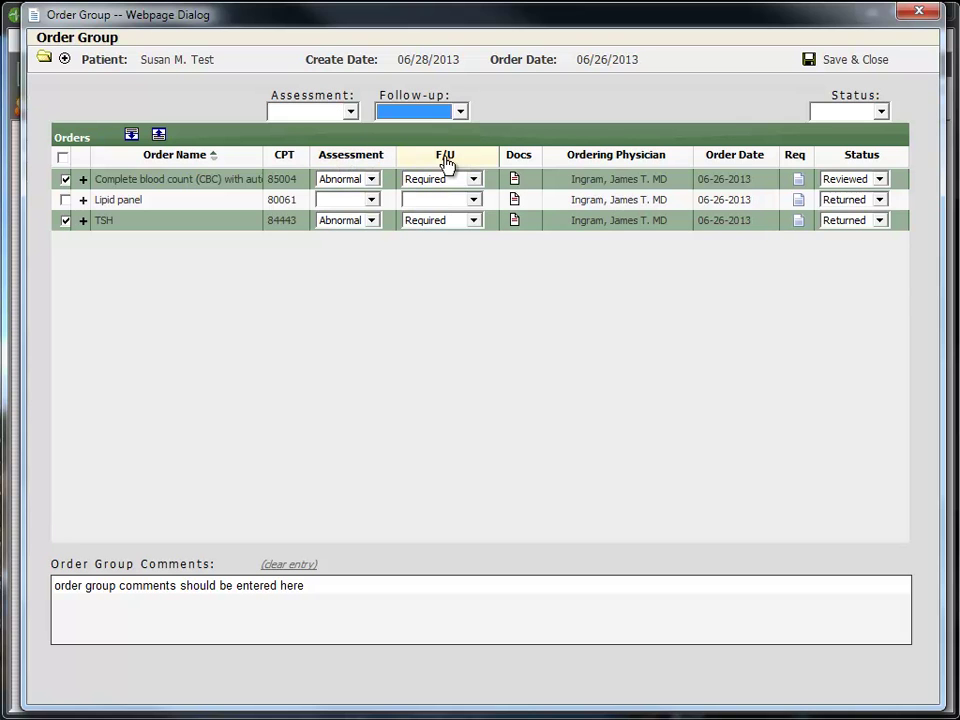
click(884, 111)
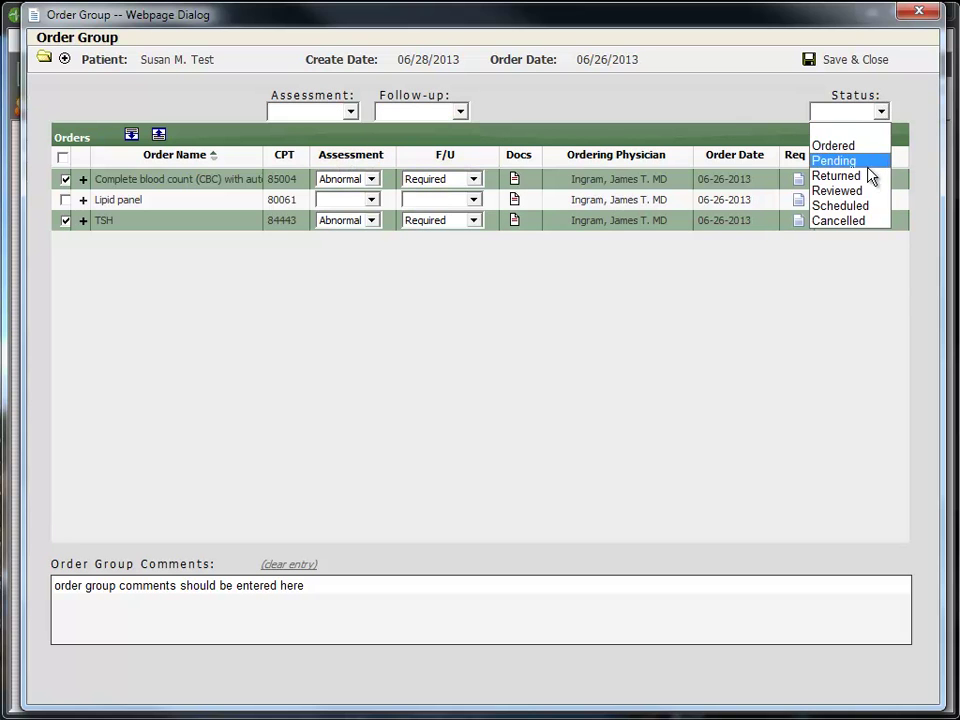
click(866, 191)
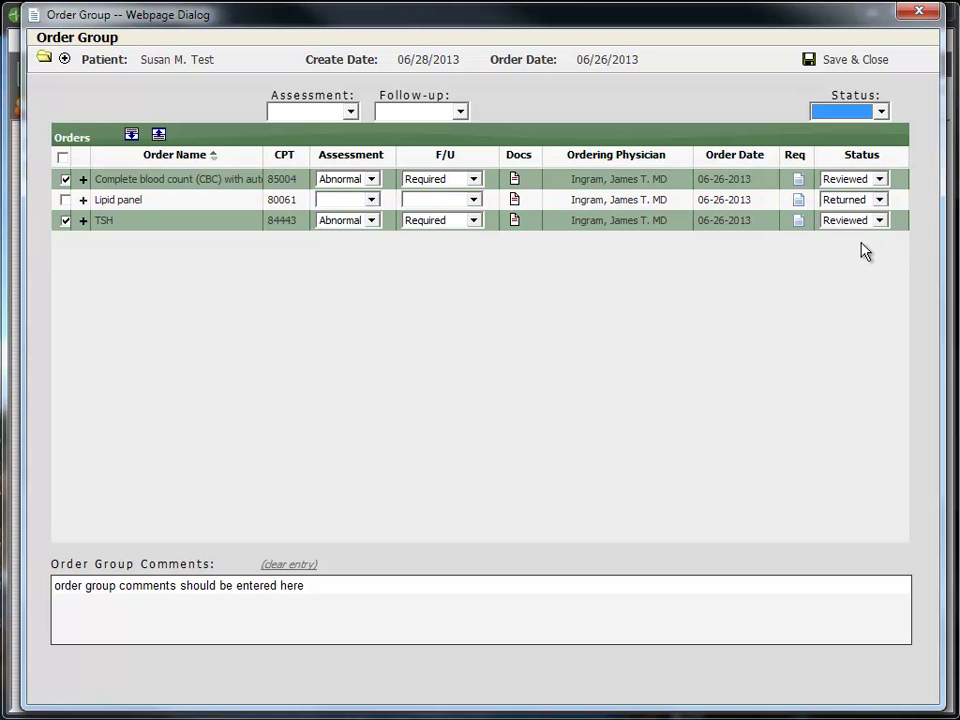
Step: Save and close the order group, and expand and collapse the orders of the 06/26/2013 visit
click(859, 70)
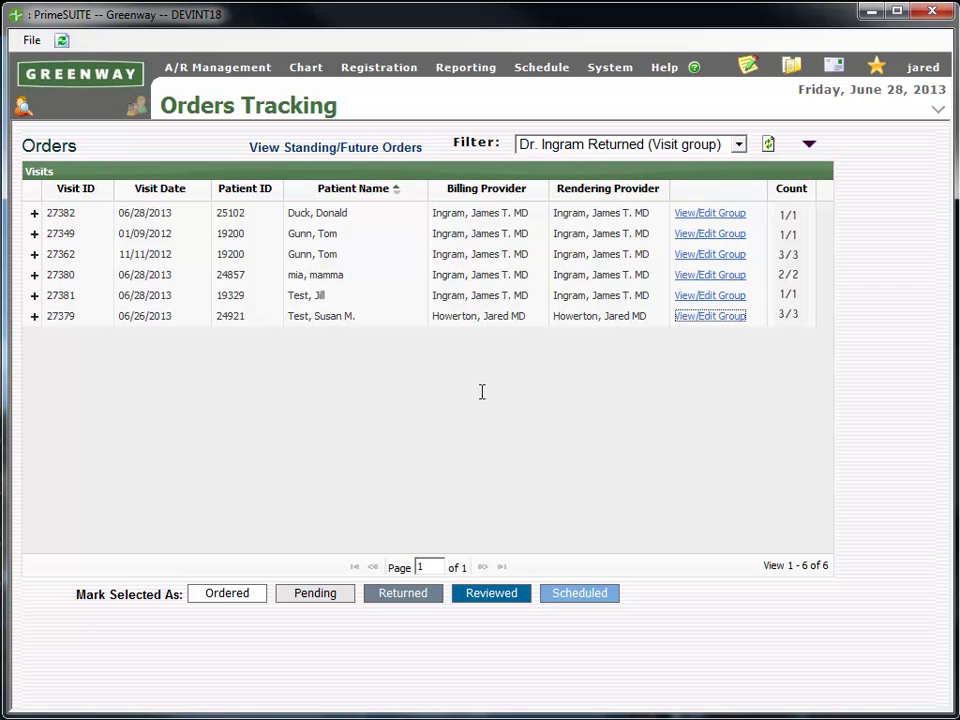
click(34, 317)
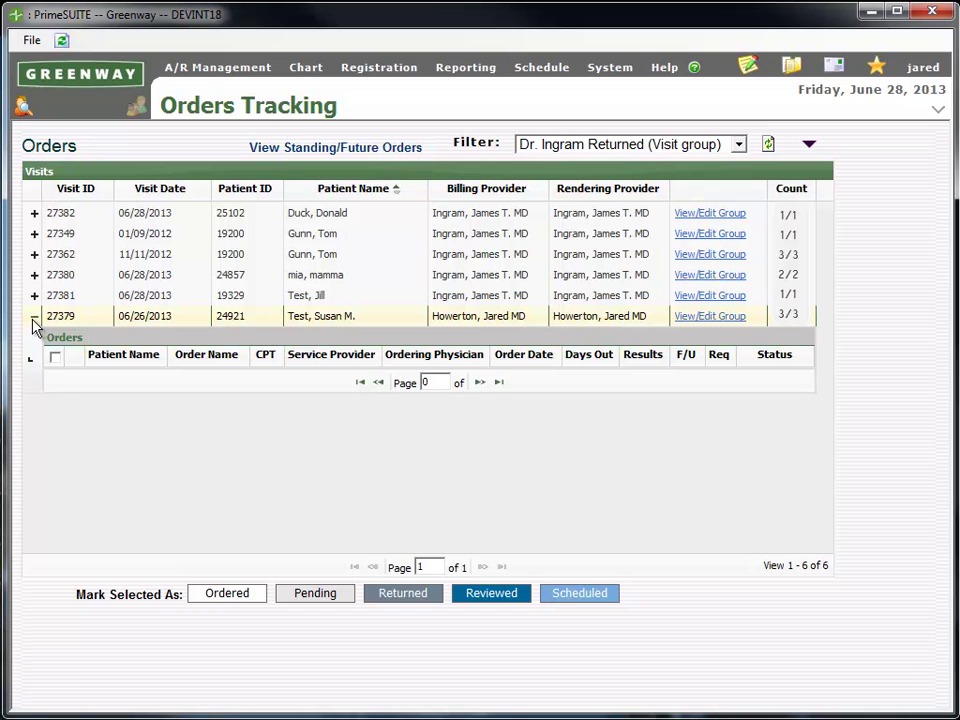
click(34, 318)
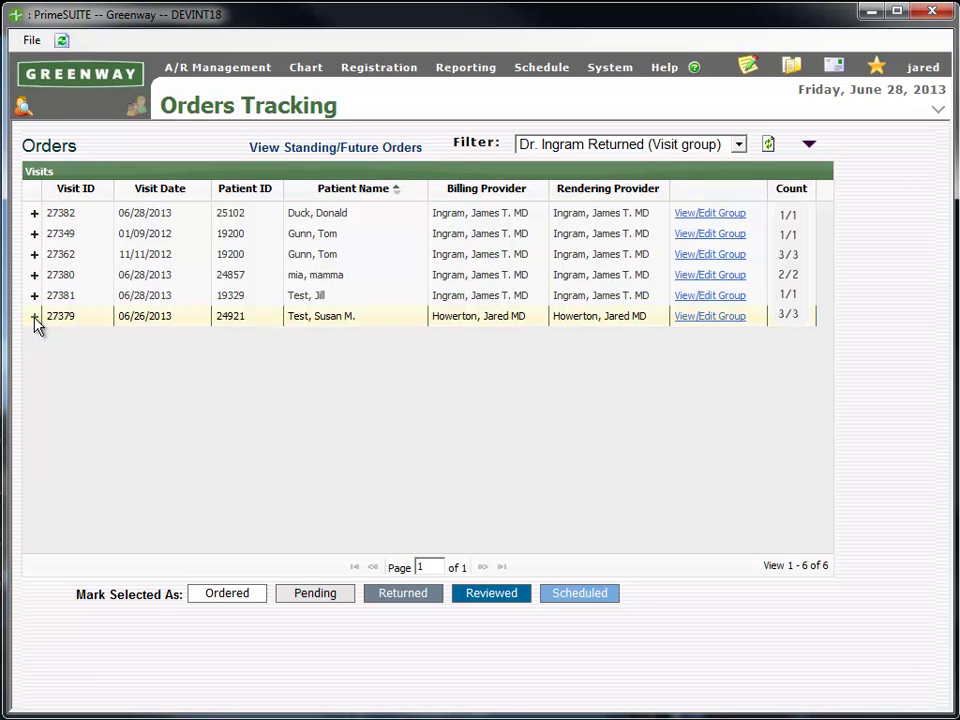